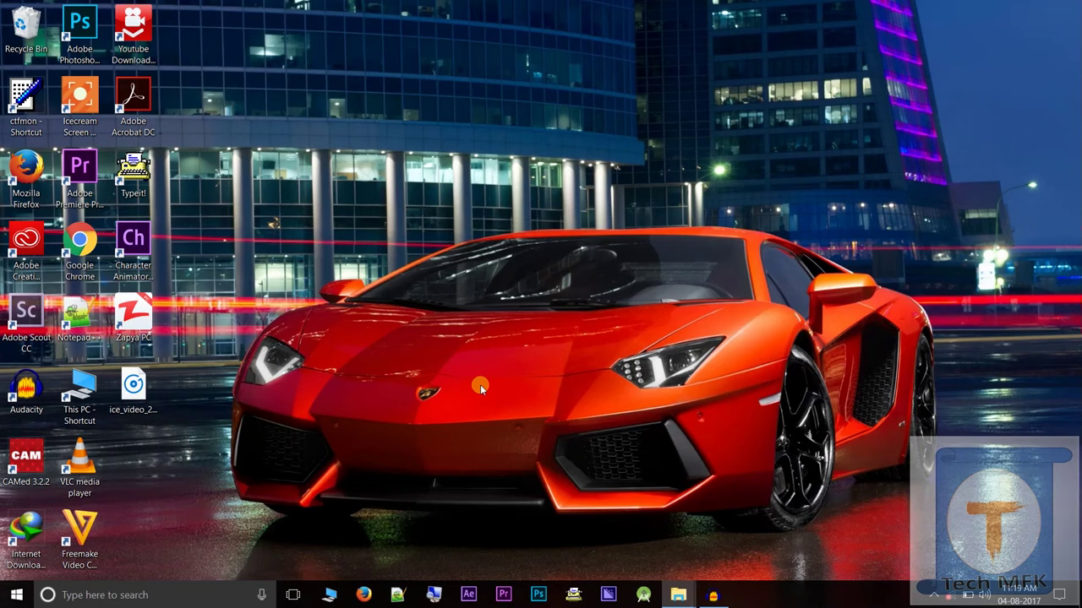
Step: Launch Adobe After Effects CC 2017 from the taskbar icon
click(464, 595)
click(464, 596)
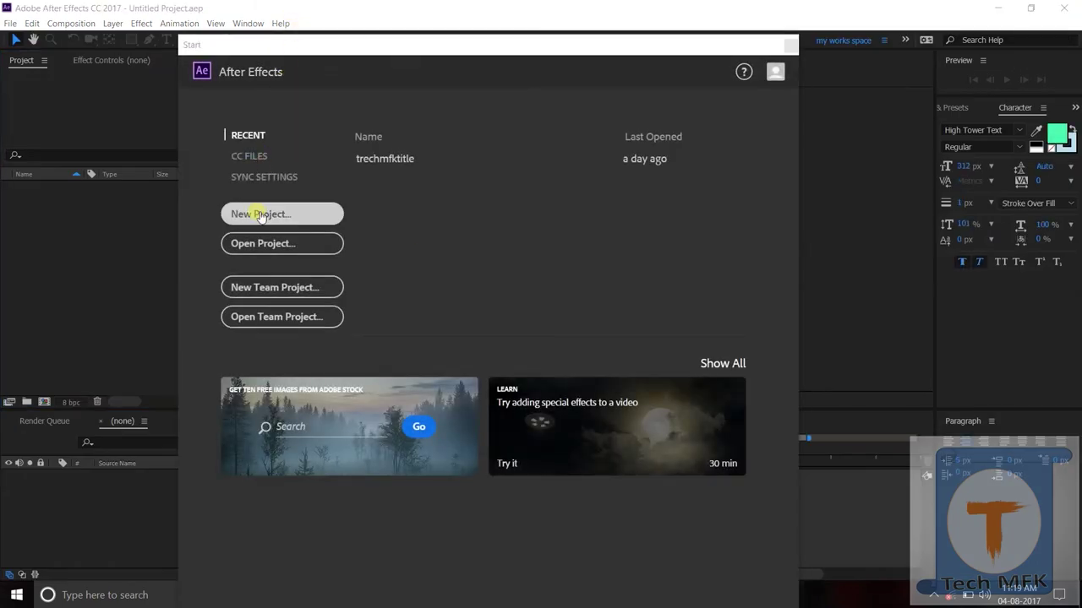
Step: Skip the Start screen and create Comp 1 at 1280×1080, 30 fps, 4 seconds
click(260, 216)
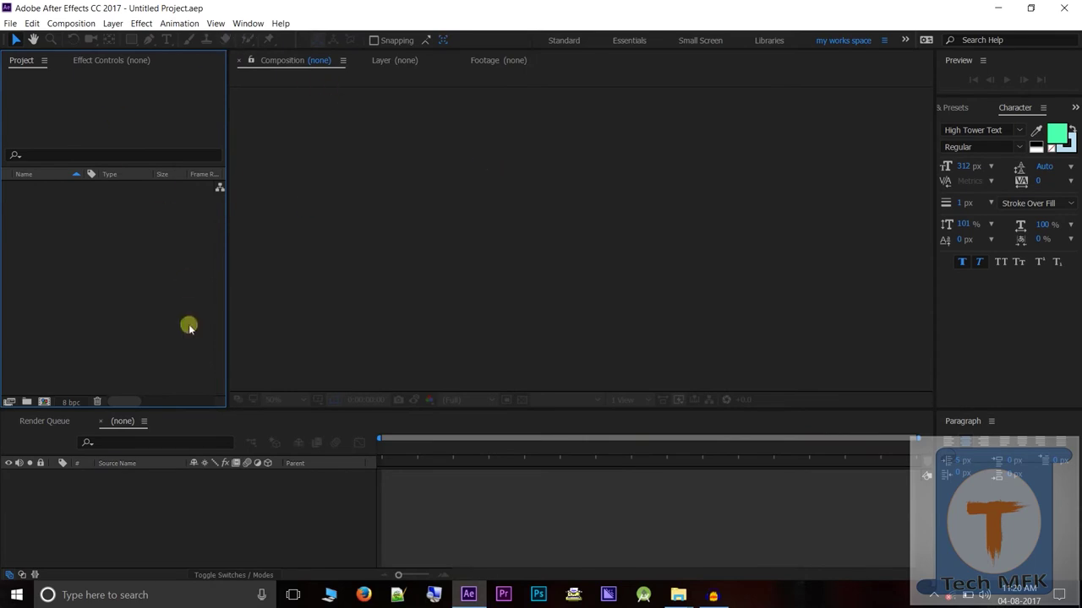
right_click(145, 290)
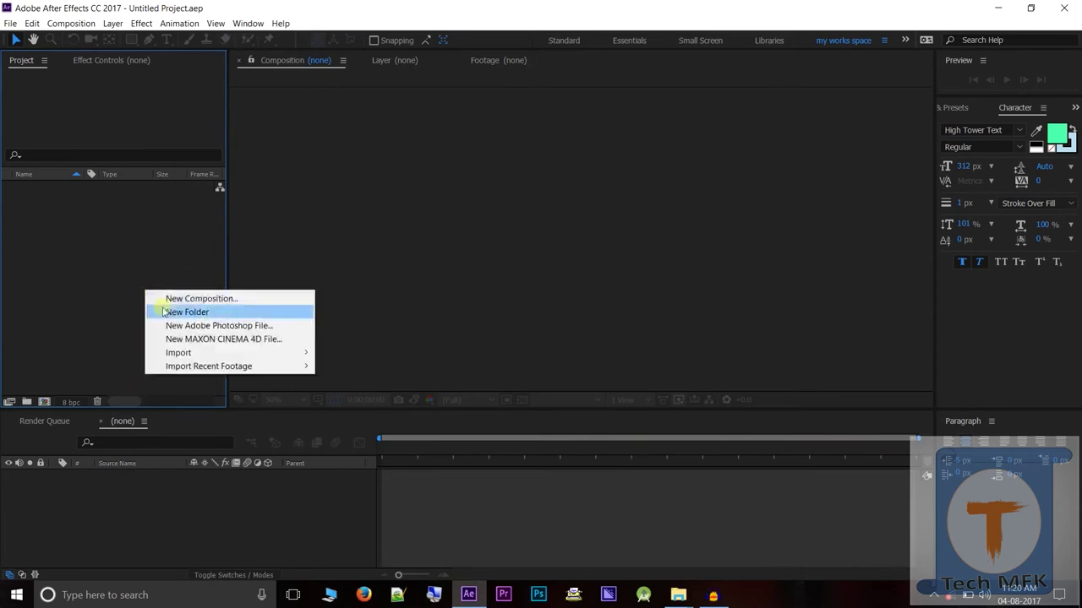
click(174, 299)
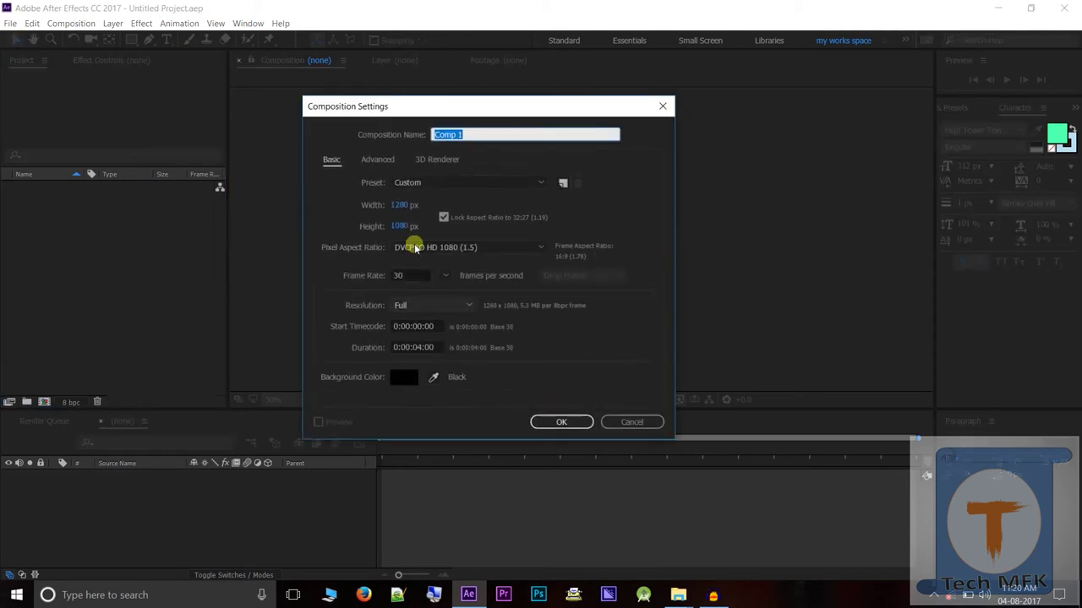
click(559, 421)
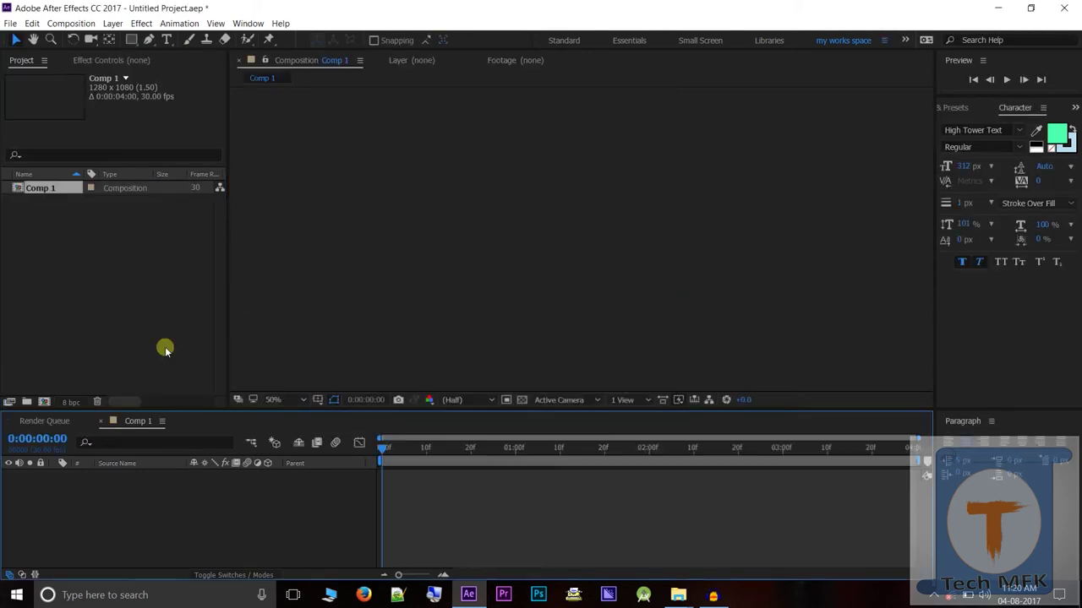
Step: Add a deep lime green solid layer filling Comp 1
right_click(135, 498)
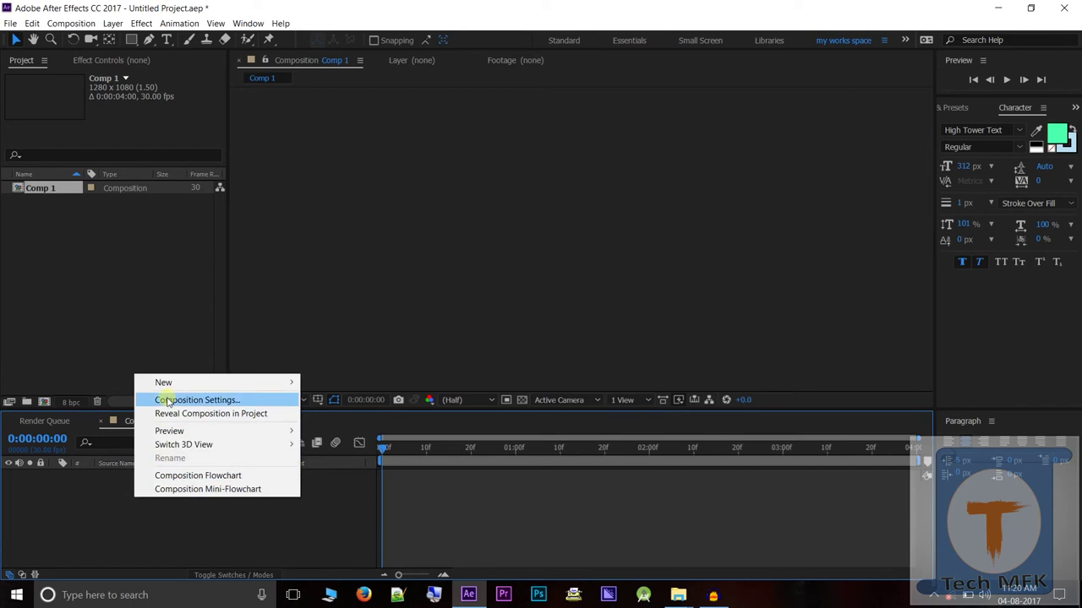
mouse_move(160, 382)
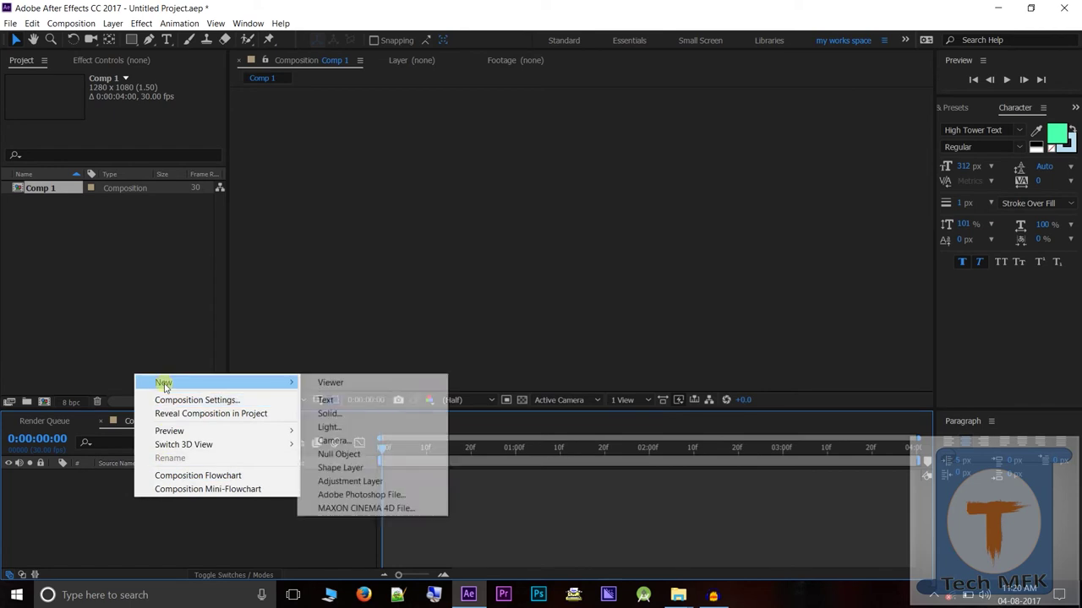
click(353, 414)
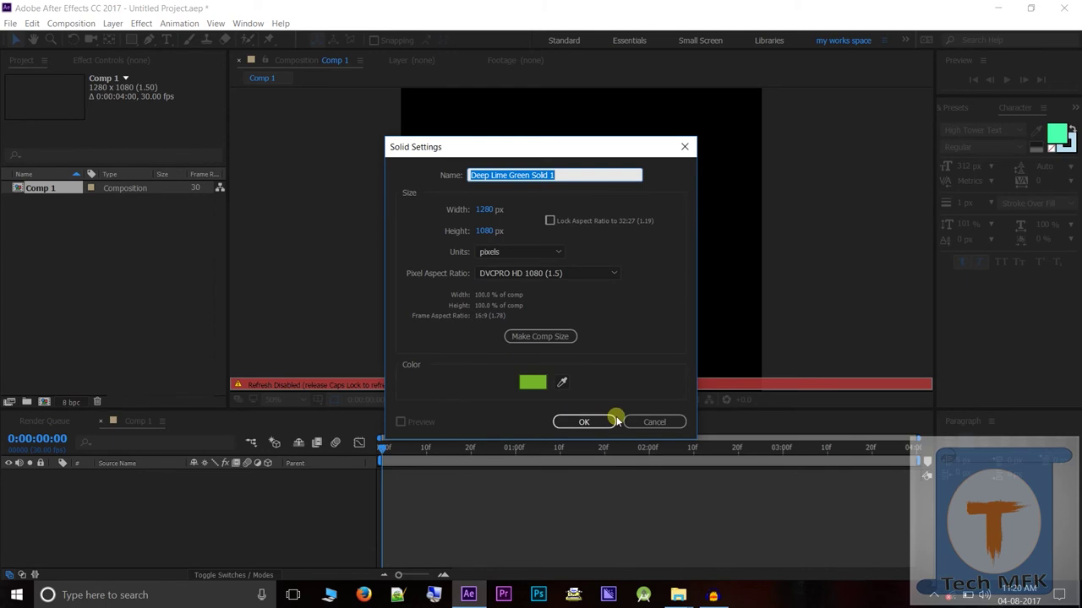
click(605, 424)
key(Caps_Lock)
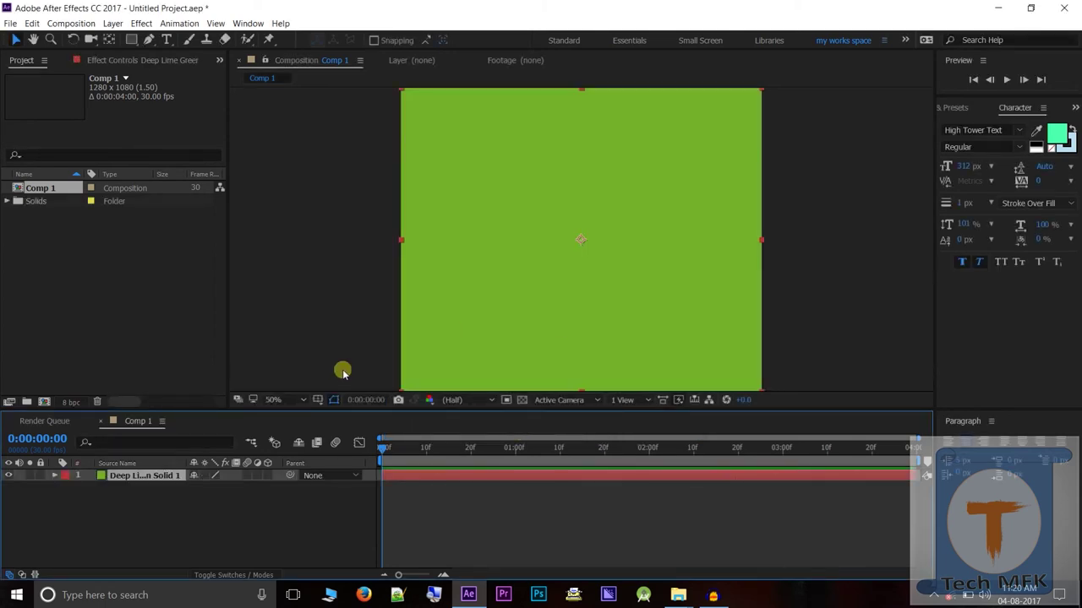
Step: Add a new text layer reading 'hey'
right_click(211, 523)
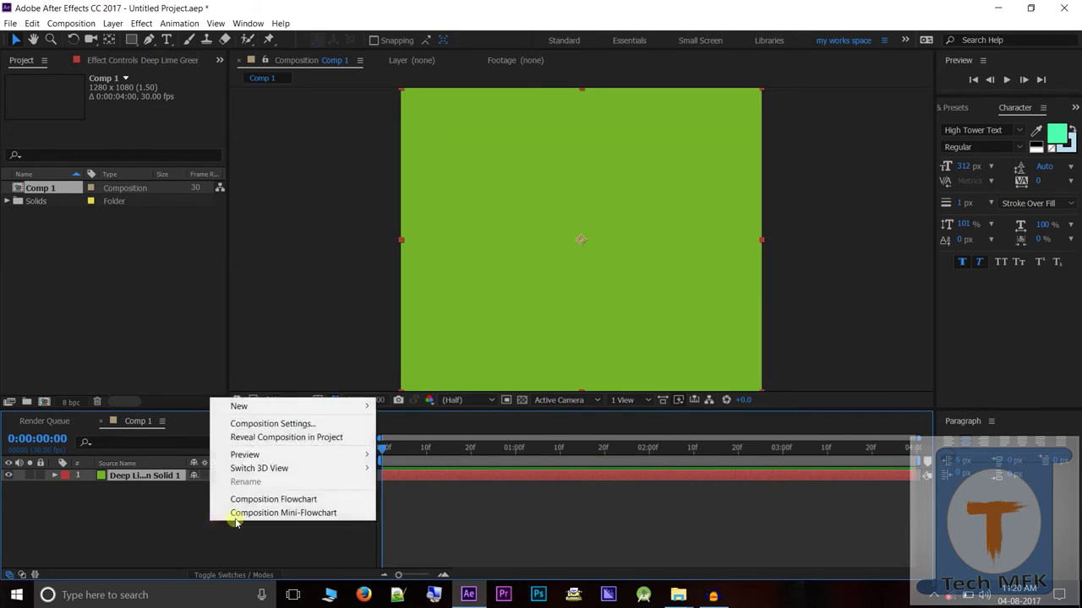
mouse_move(246, 411)
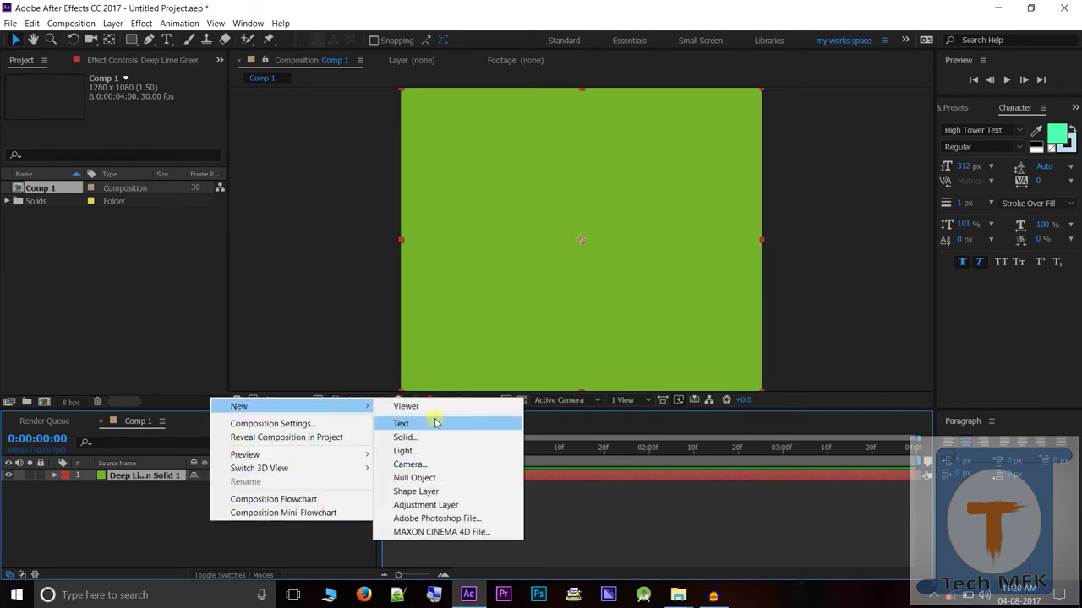
click(436, 423)
text(tec)
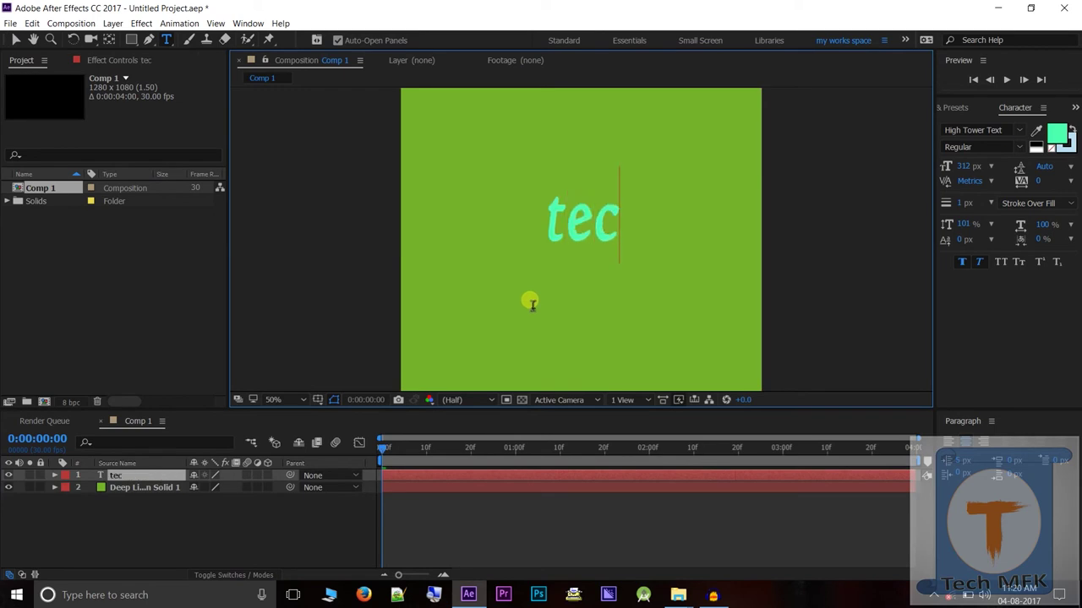
key(BackSpace)
key(BackSpace)
key(BackSpace)
text(hey)
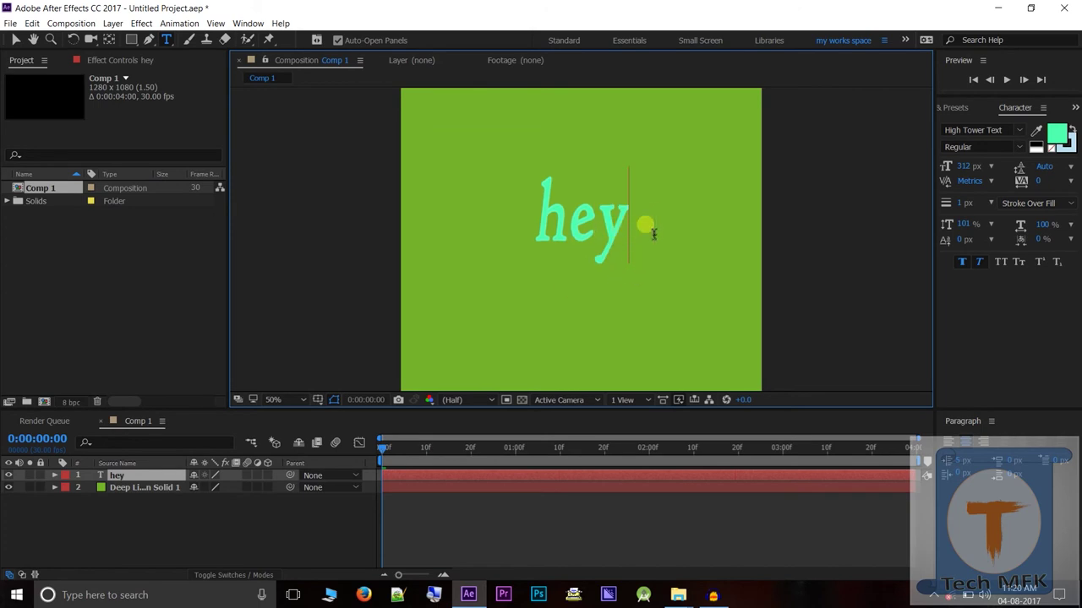
Step: Move the hey text slightly lower in the composition viewer
click(14, 39)
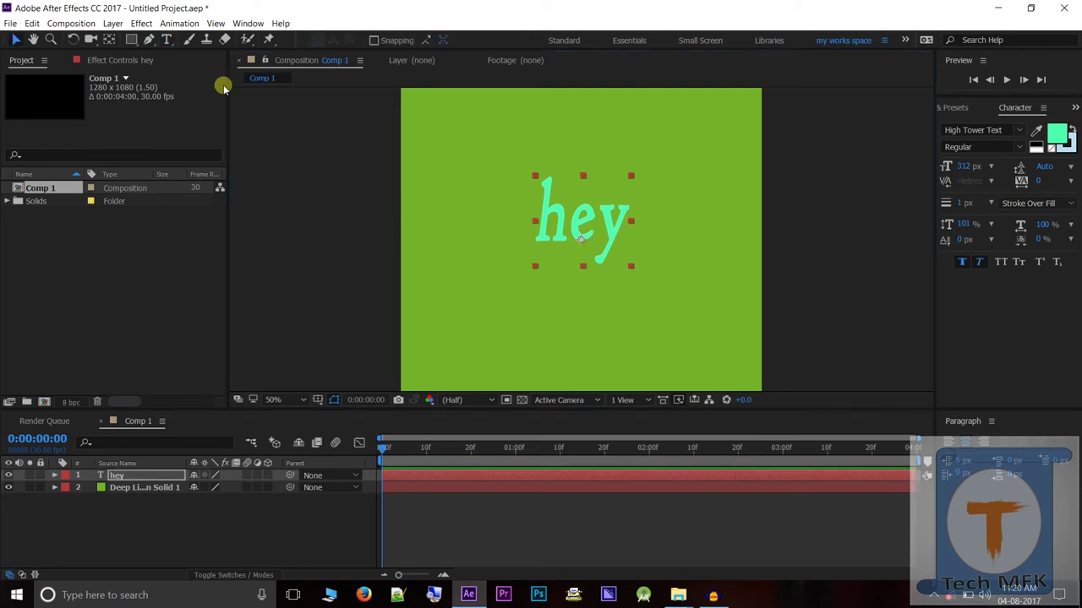
drag(582, 222, 580, 256)
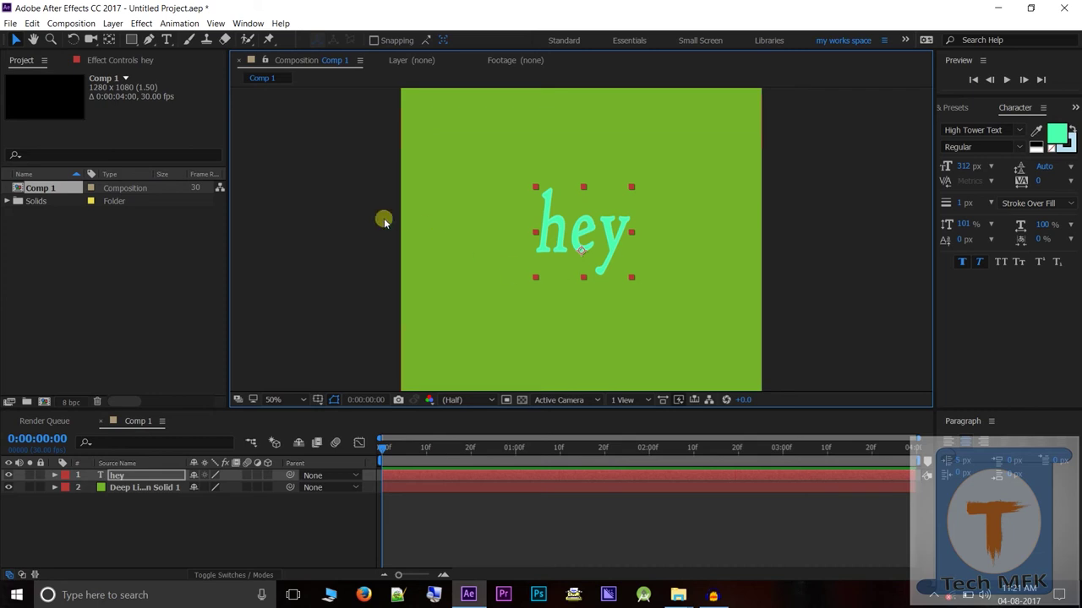
key(y)
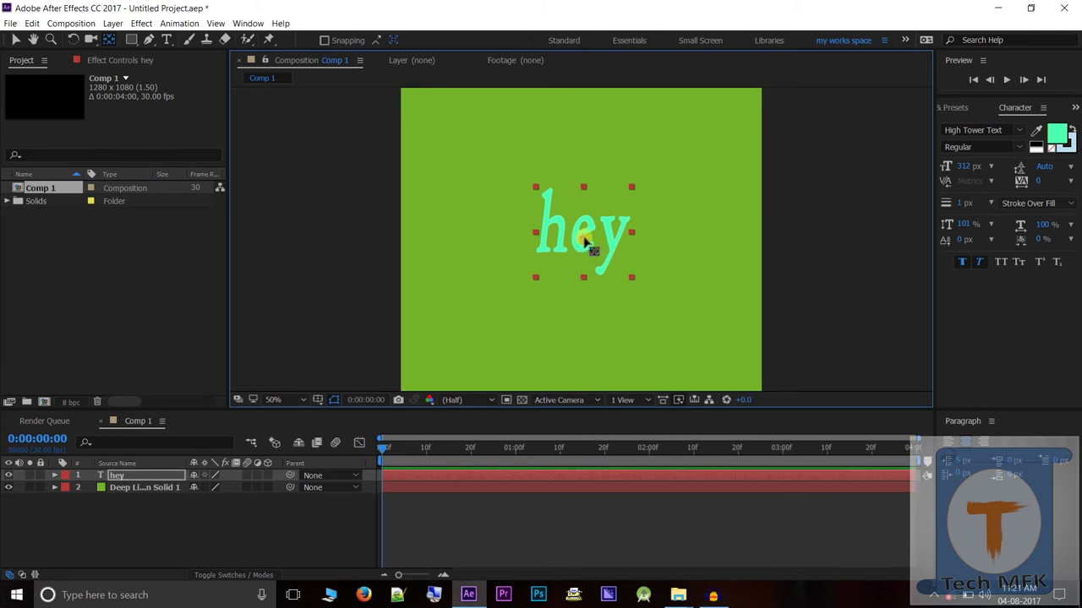
key(v)
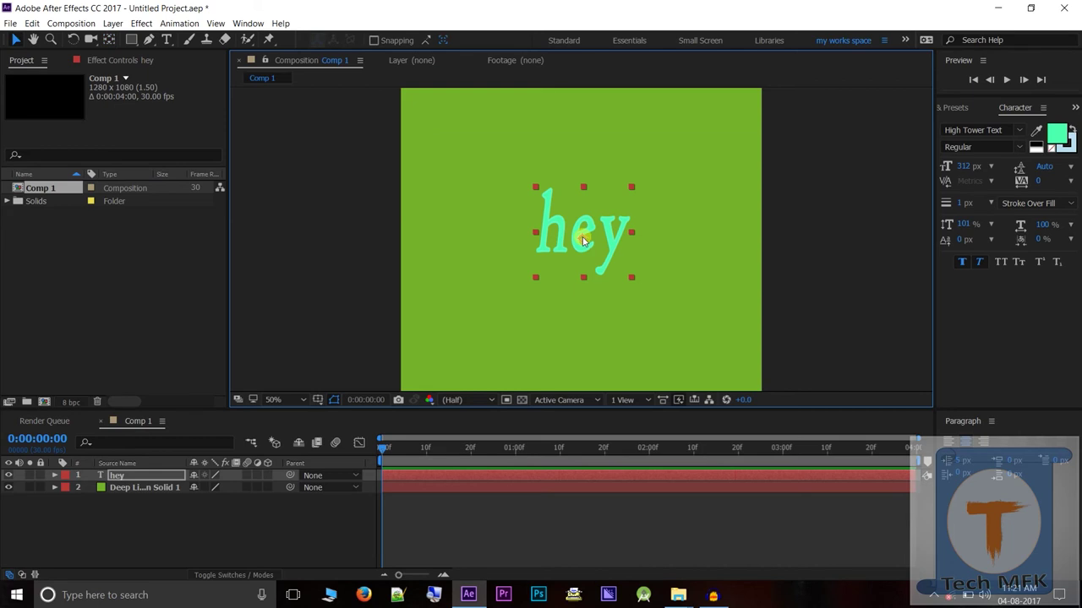
Step: Turn on the 3D Layer switch for the hey layer
click(54, 475)
click(54, 476)
click(268, 475)
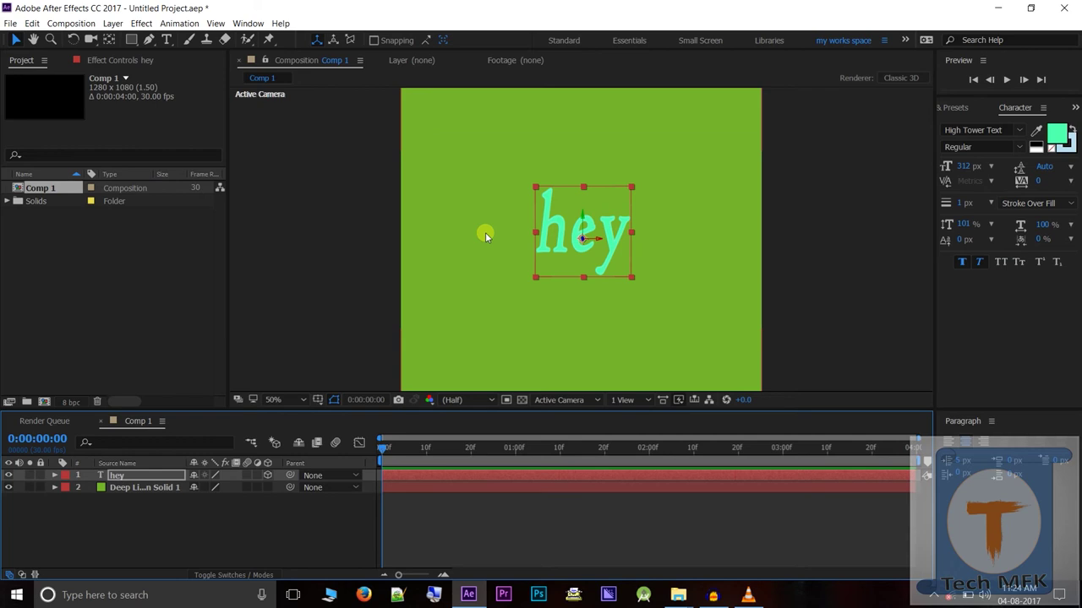
Step: Reveal the hey layer's rotation properties and set a starting Y Rotation keyframe
click(143, 478)
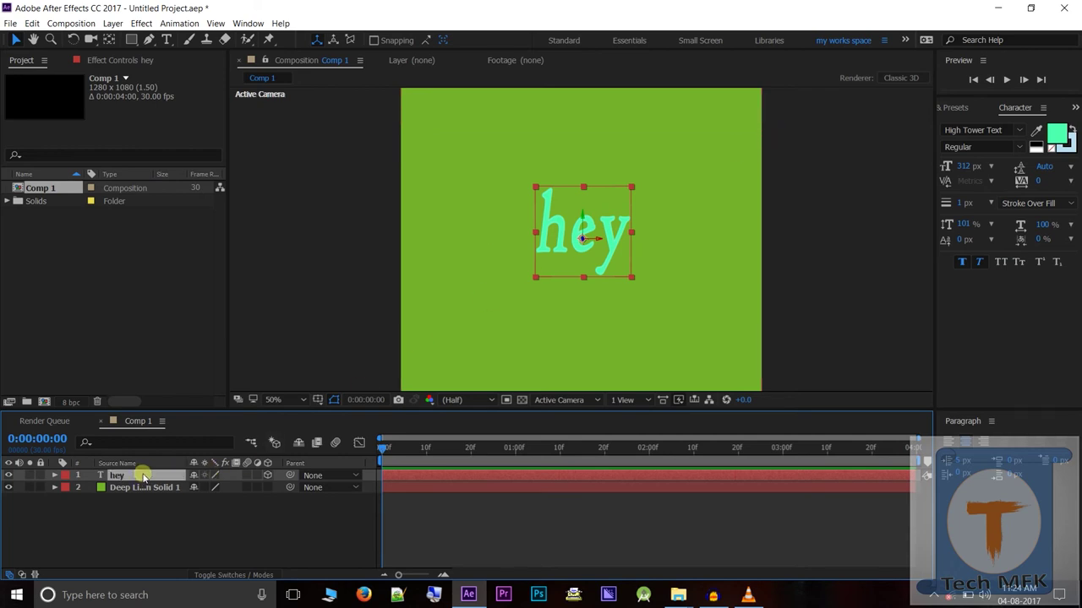
click(54, 477)
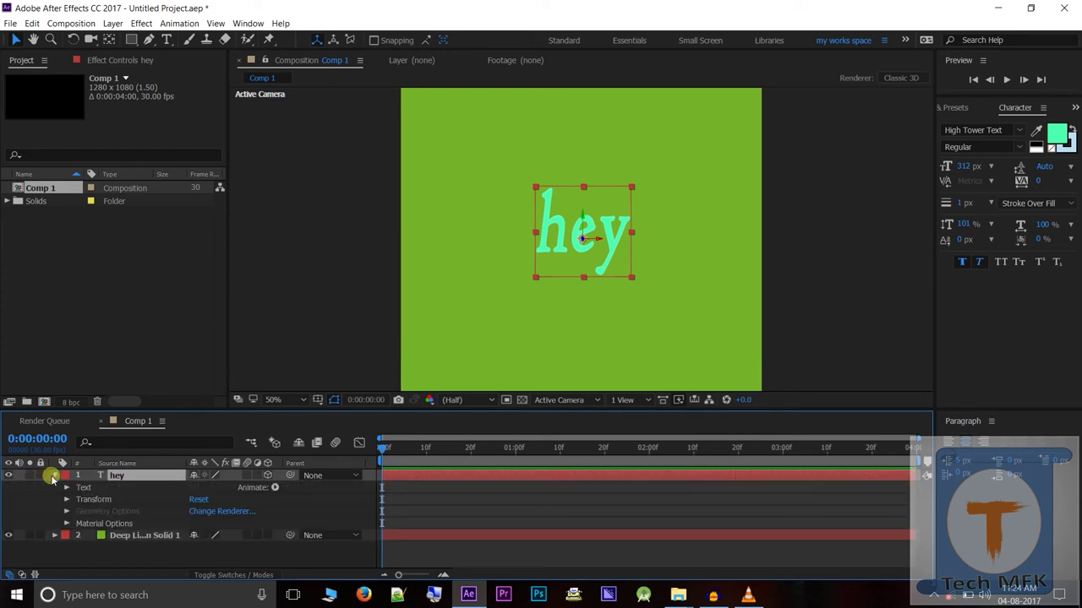
click(53, 477)
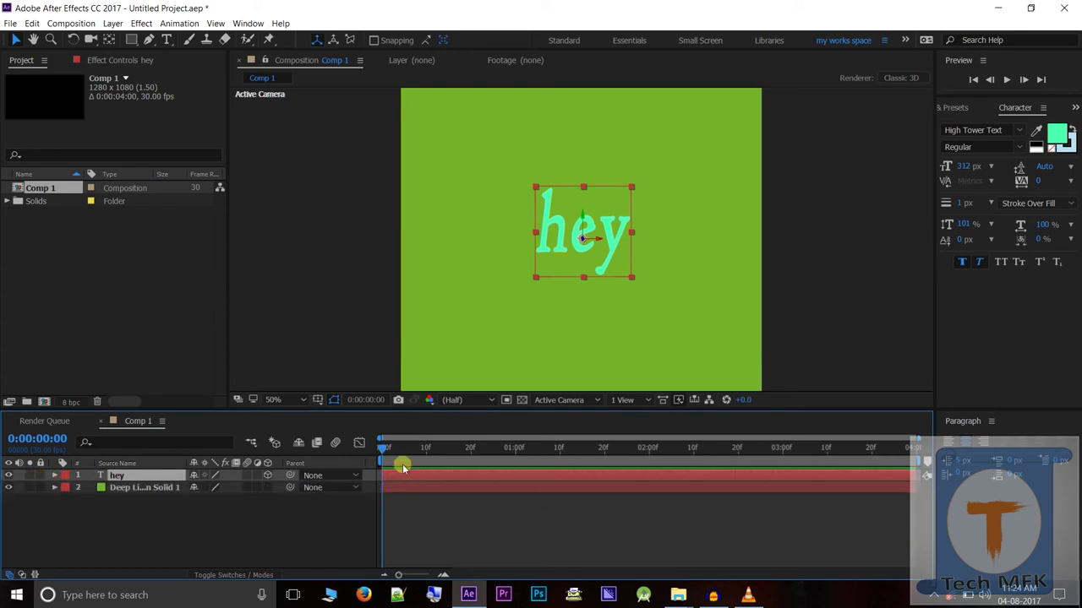
mouse_move(383, 451)
mouse_down()
mouse_move(453, 457)
mouse_move(485, 475)
mouse_up()
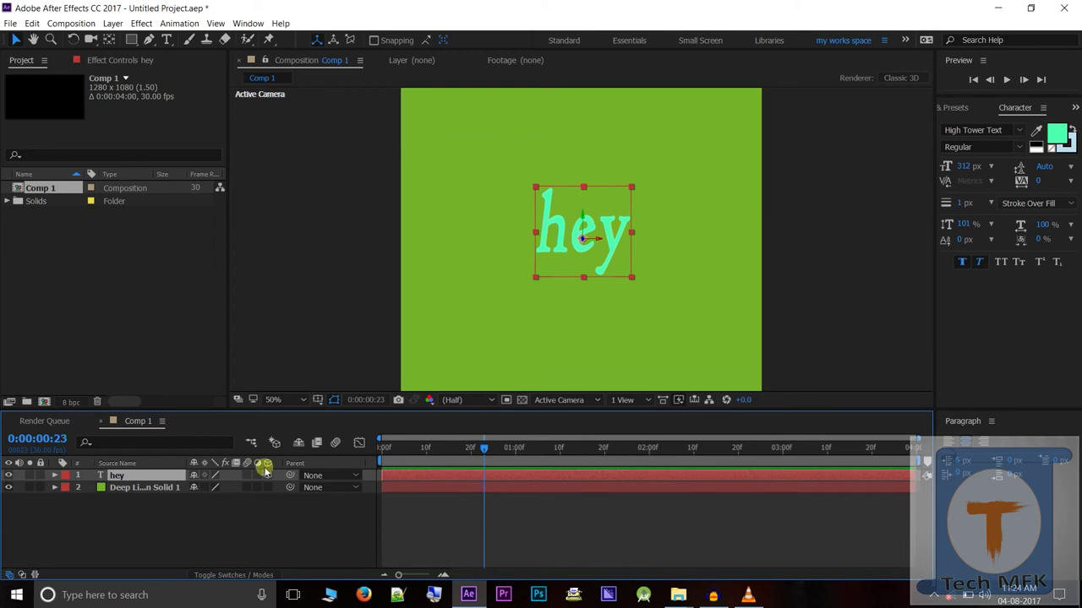
click(55, 476)
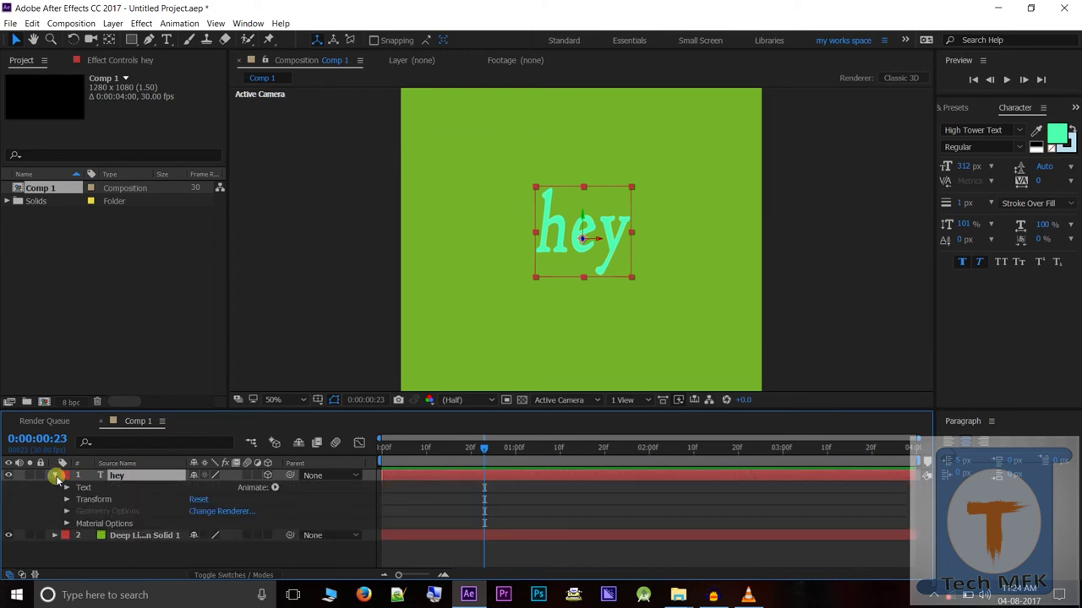
click(55, 476)
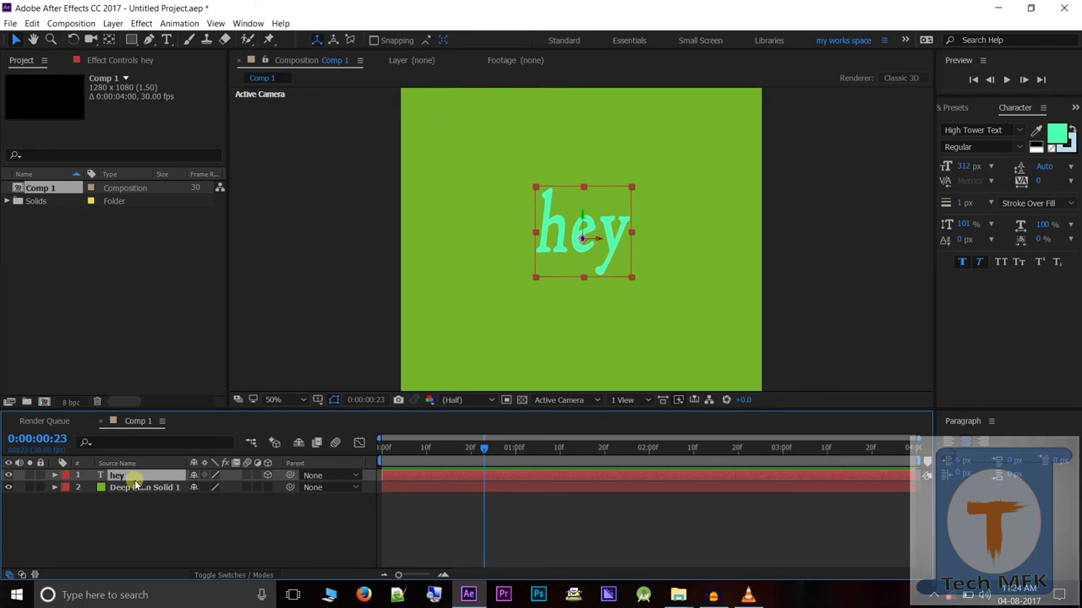
key(r)
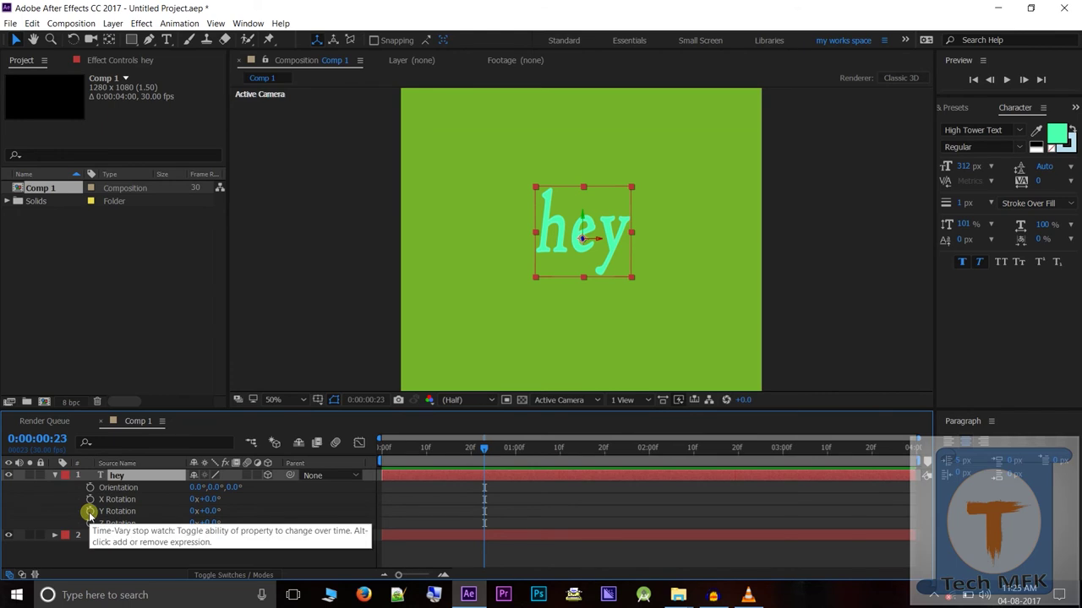
click(88, 513)
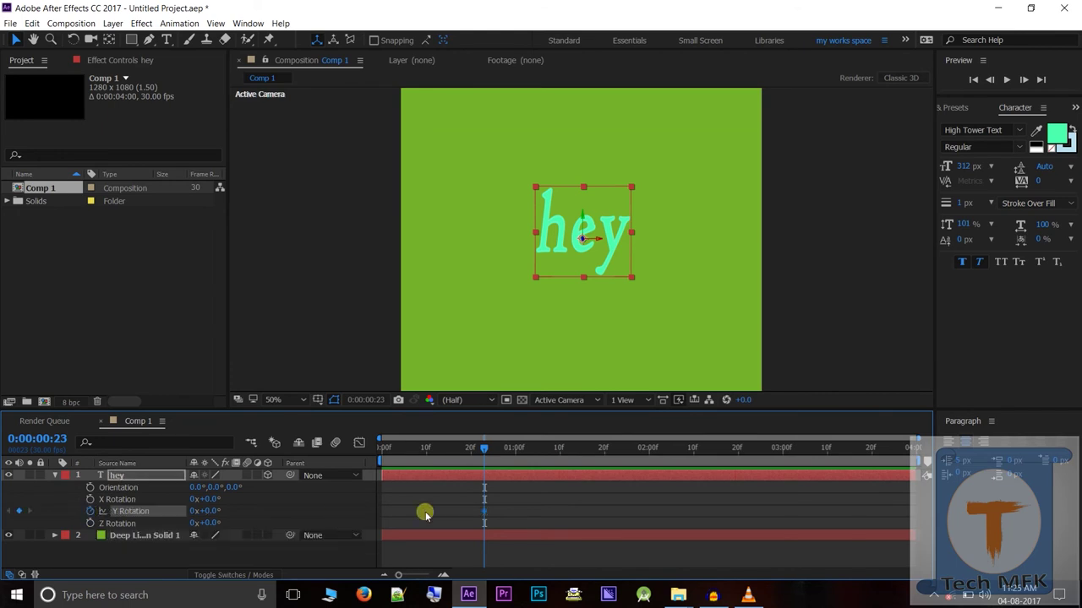
Step: Set Y Rotation to 1x+0 at 0:00:00:29 and scrub frames 20–28 to preview
drag(484, 450, 509, 457)
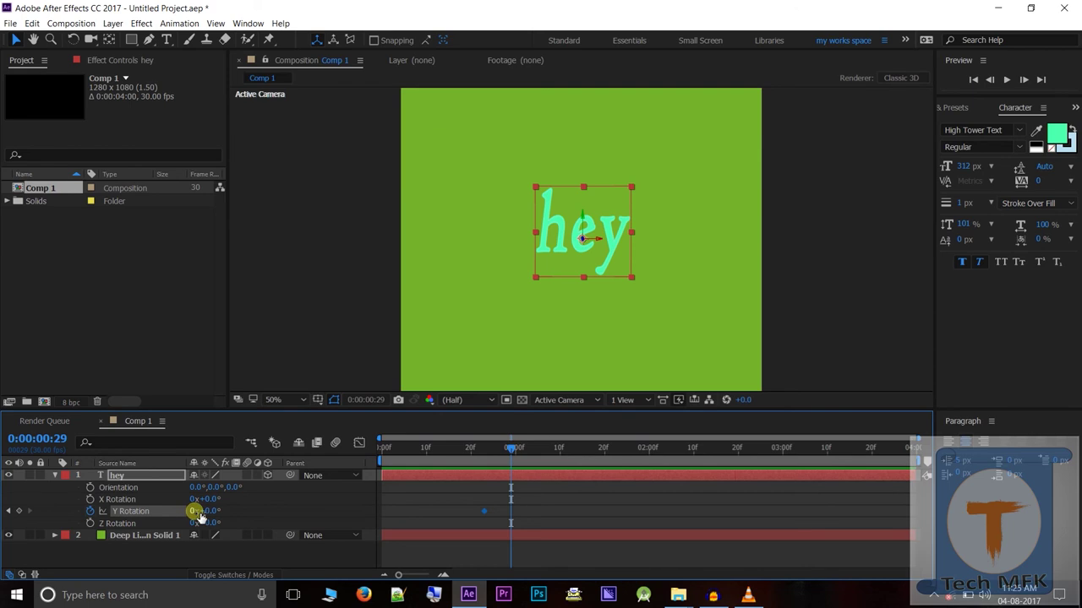
click(196, 511)
text(1)
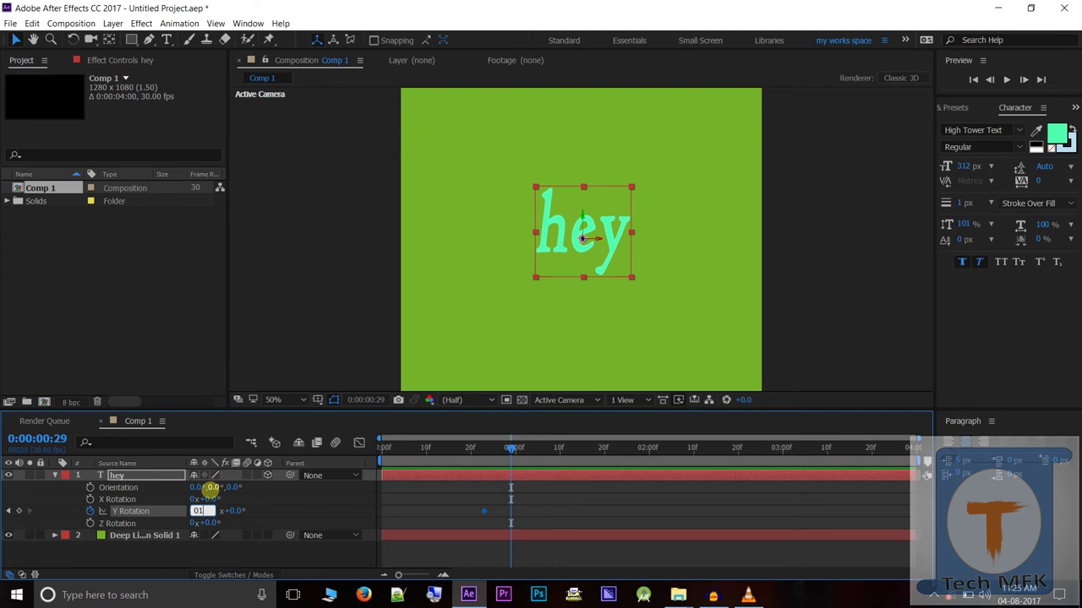
key(Return)
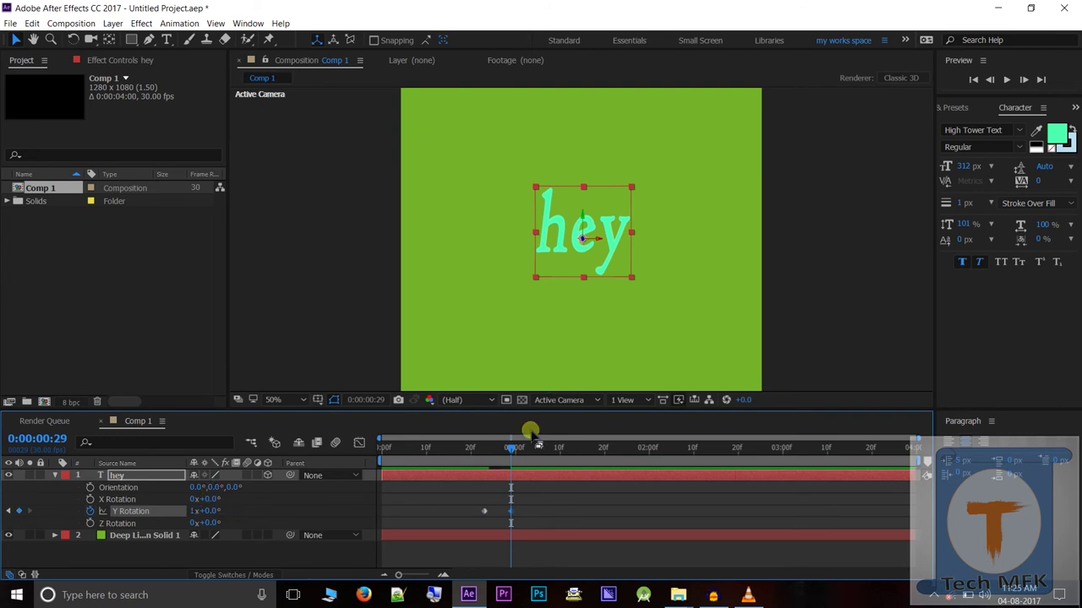
mouse_move(512, 452)
mouse_down()
mouse_move(489, 455)
mouse_move(521, 461)
mouse_move(470, 463)
mouse_up()
click(470, 463)
mouse_move(471, 463)
mouse_down()
mouse_move(507, 461)
mouse_move(498, 459)
mouse_up()
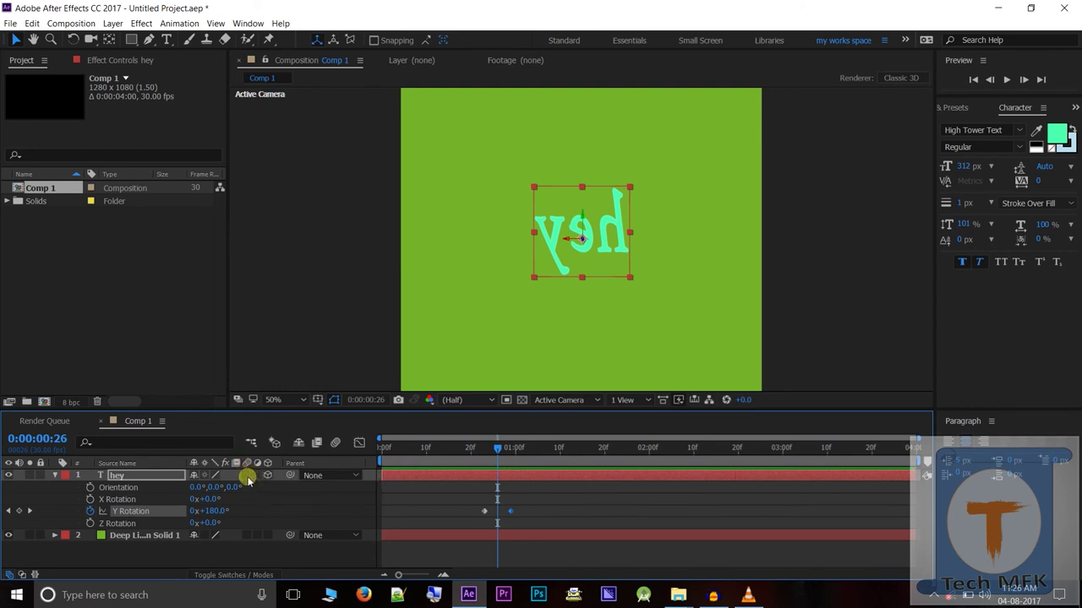
Step: Enable motion blur on hey and nudge the full-turn keyframe to about frame 27
click(247, 477)
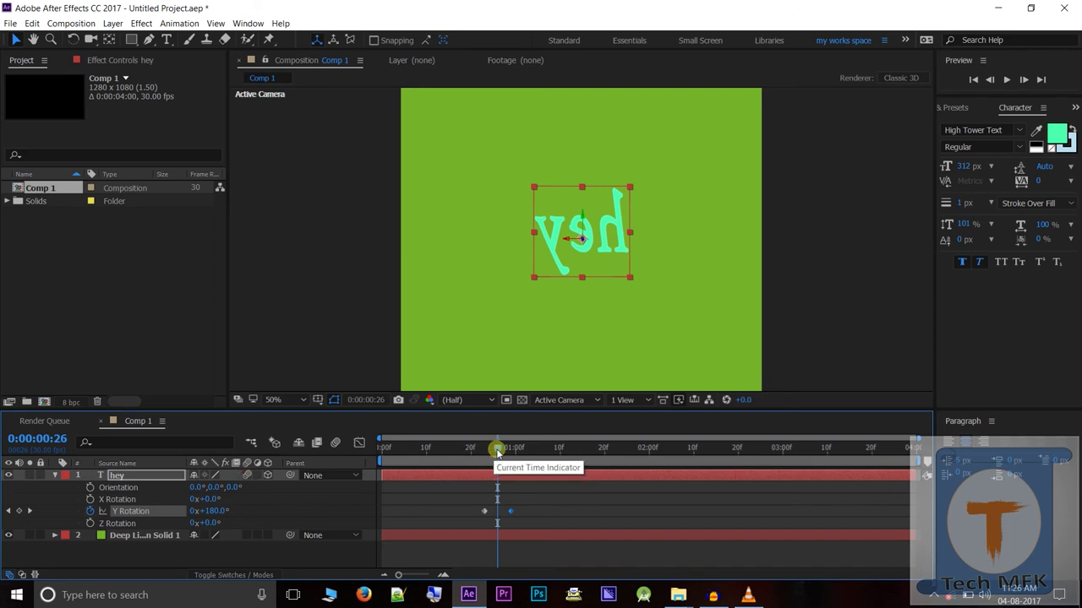
mouse_move(499, 453)
mouse_down()
mouse_move(511, 459)
mouse_move(497, 466)
mouse_move(529, 472)
mouse_move(495, 470)
mouse_up()
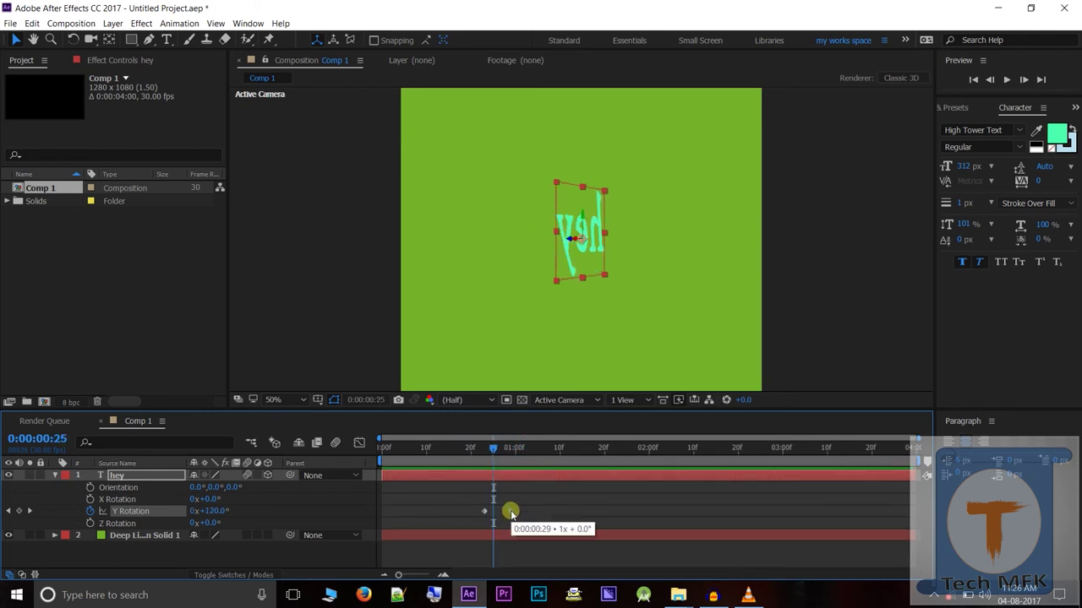
drag(508, 513, 507, 512)
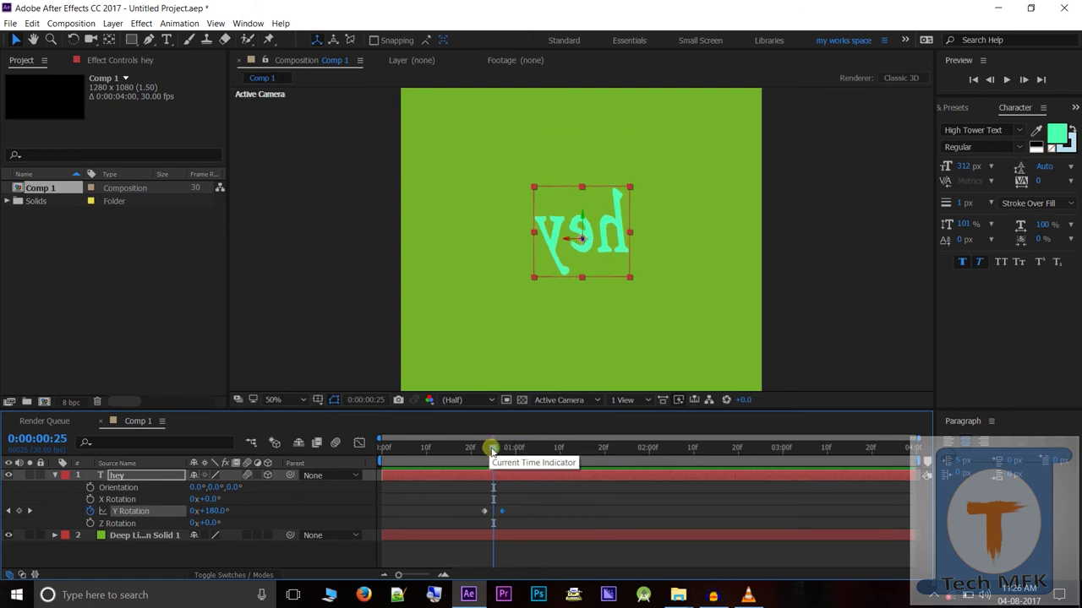
drag(491, 449, 508, 461)
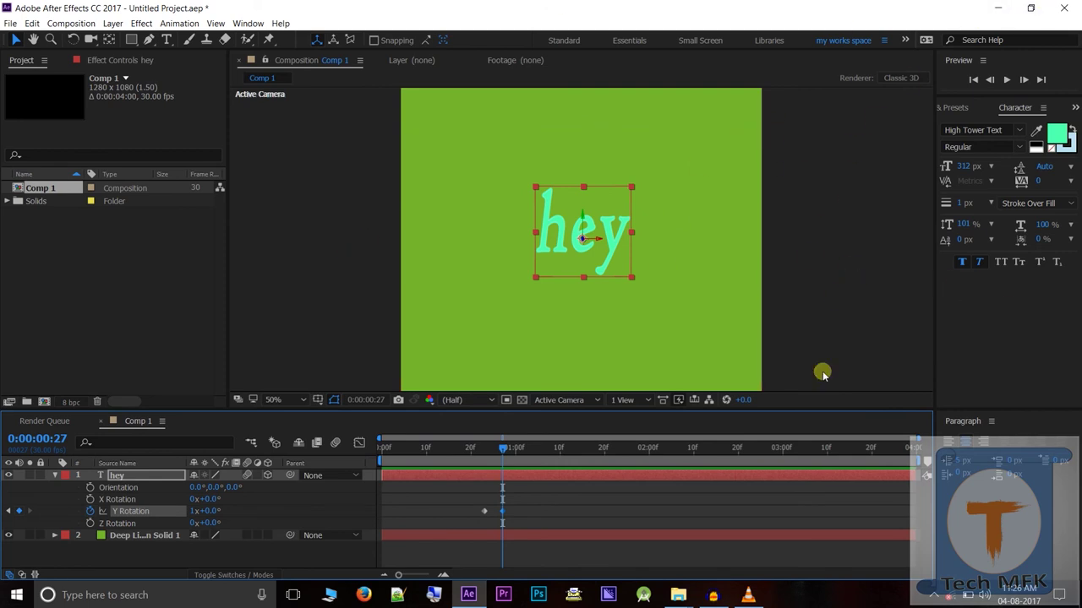
Step: Zoom the timeline in around the Y Rotation keyframes and step through frames near 0:00:00:25
click(934, 599)
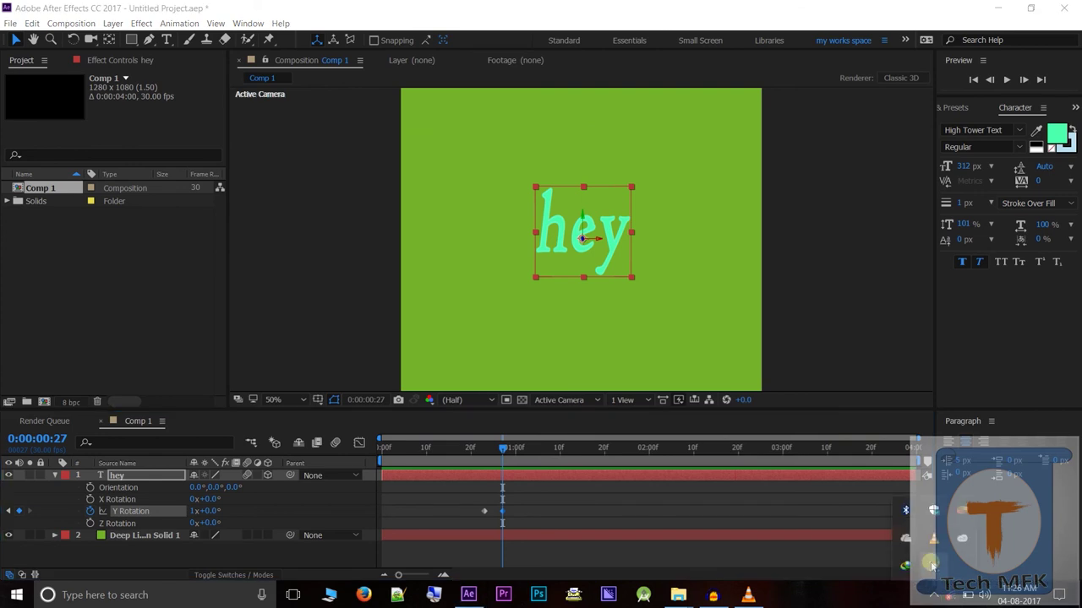
click(934, 568)
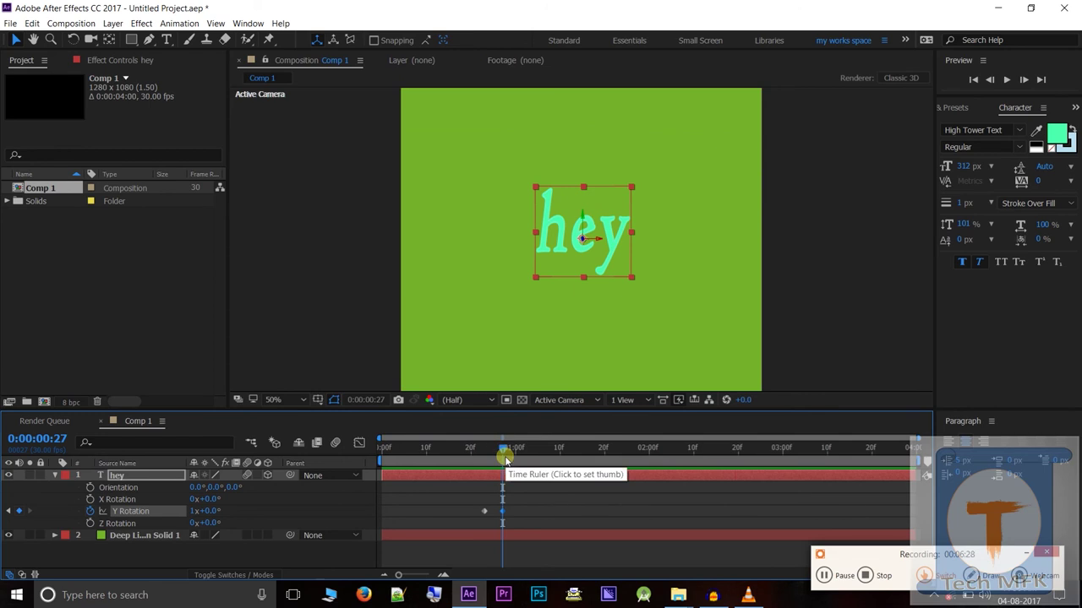
drag(502, 451, 495, 453)
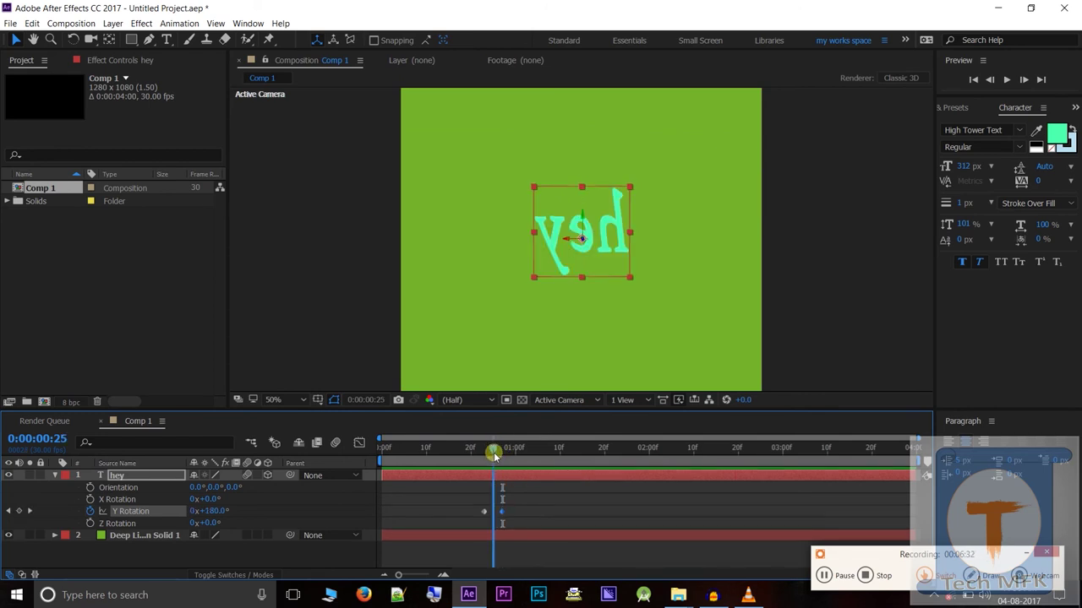
drag(494, 453, 494, 453)
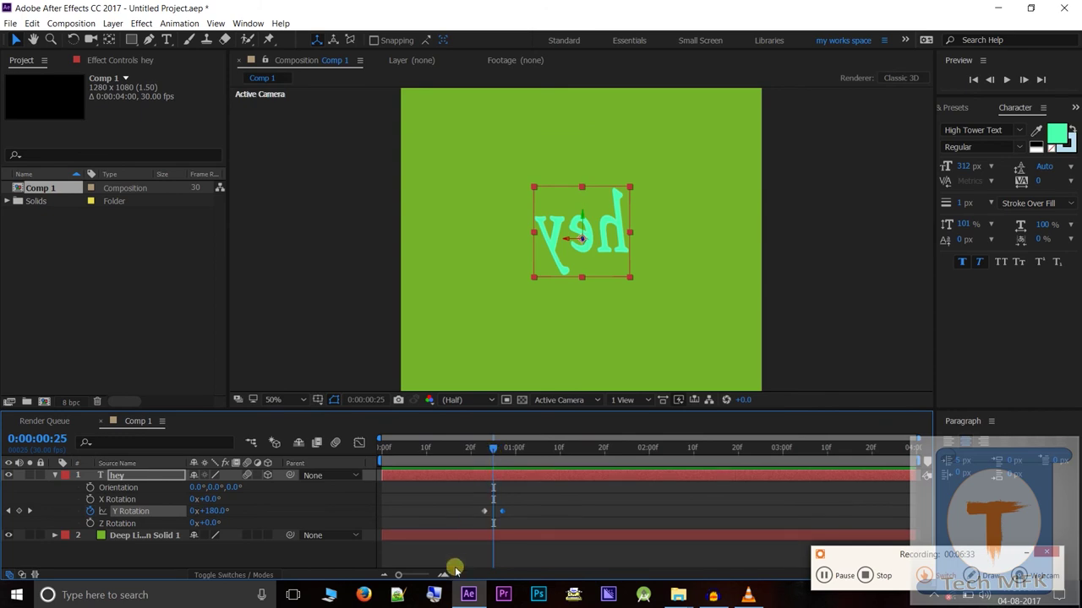
mouse_move(398, 575)
mouse_down()
mouse_move(431, 577)
mouse_move(418, 575)
mouse_up()
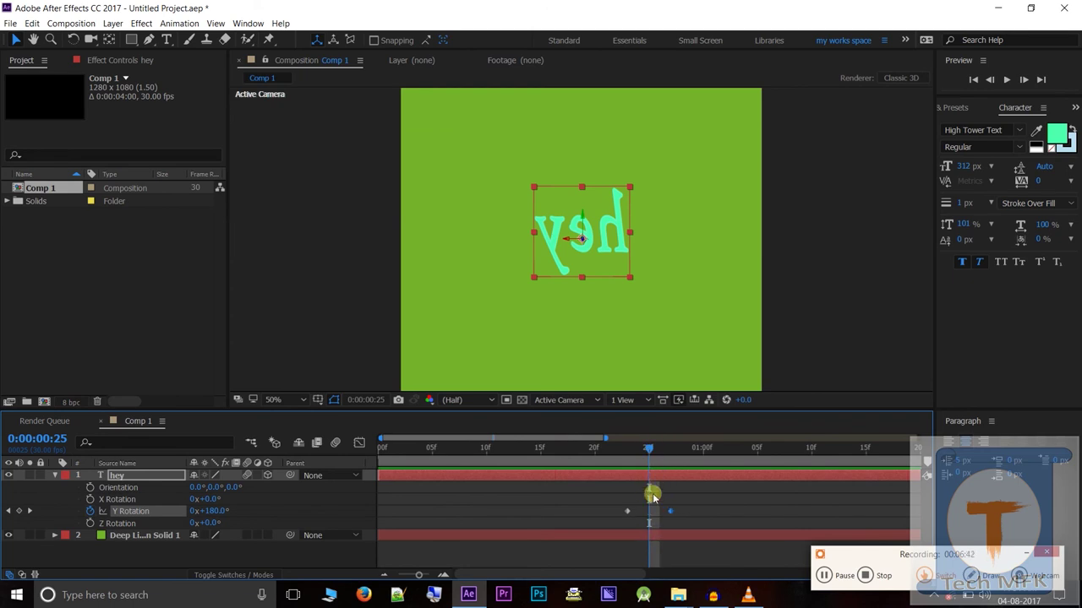
mouse_move(651, 448)
mouse_down()
mouse_move(672, 461)
mouse_move(652, 466)
mouse_up()
Step: Open the hey layer's Text group, keyframe Source Text at frame 25, then go to frame 28
click(55, 476)
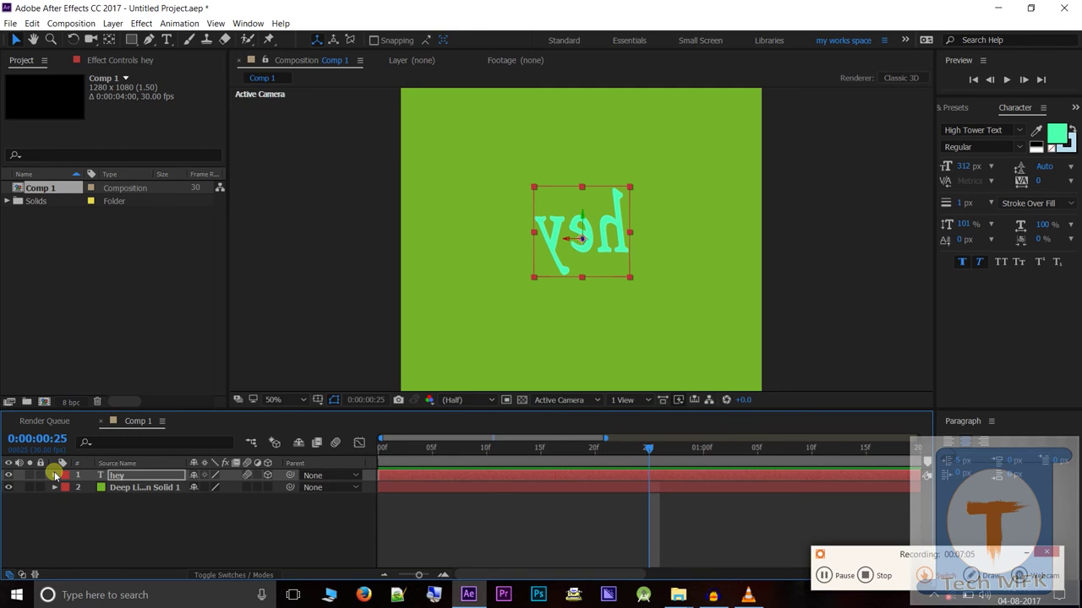
click(55, 475)
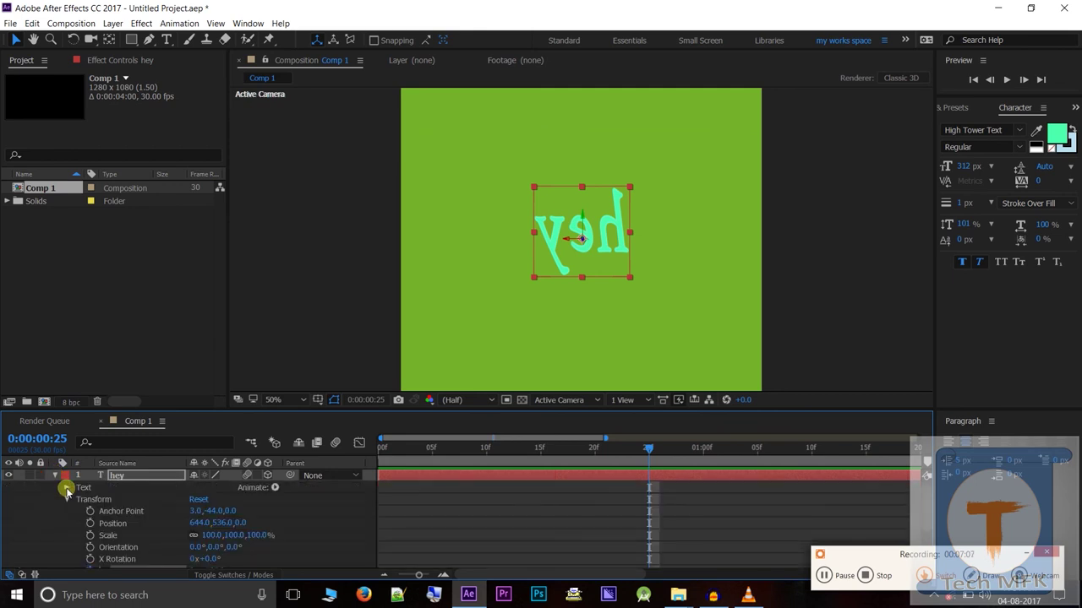
click(67, 489)
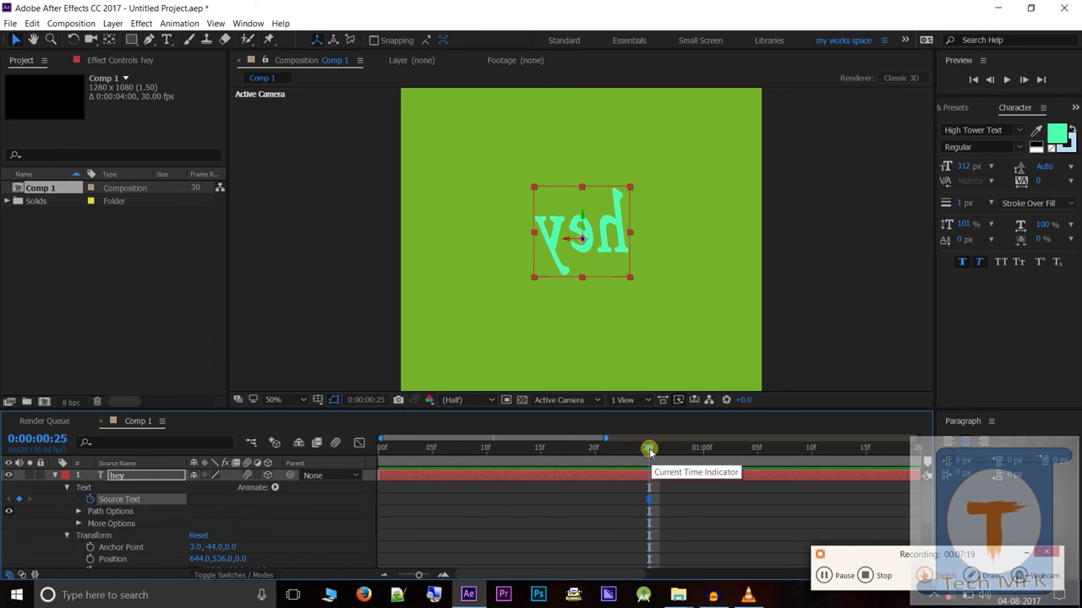
drag(417, 575, 377, 575)
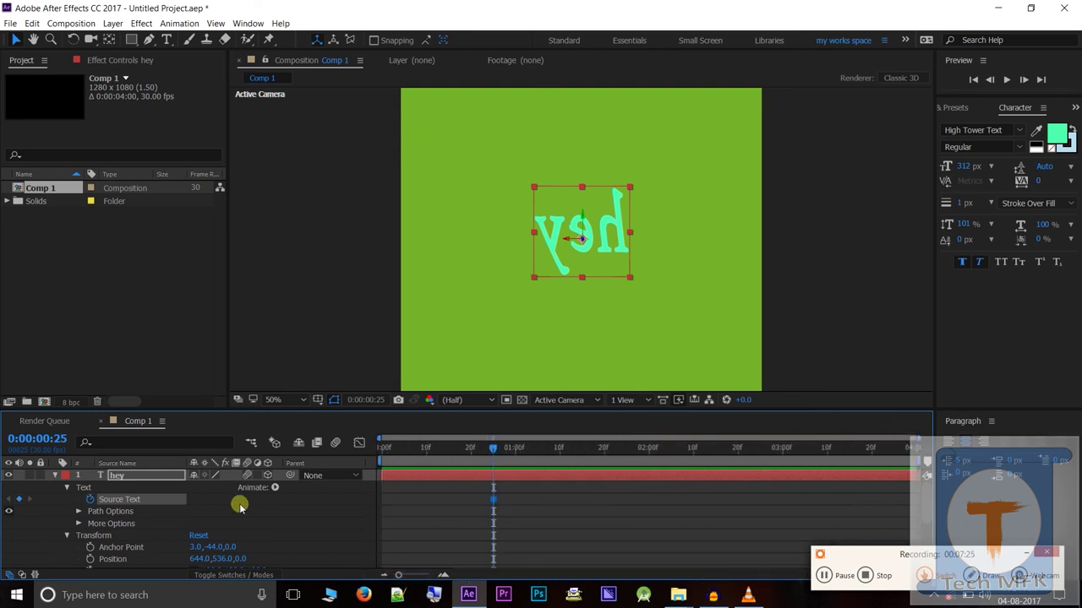
click(82, 487)
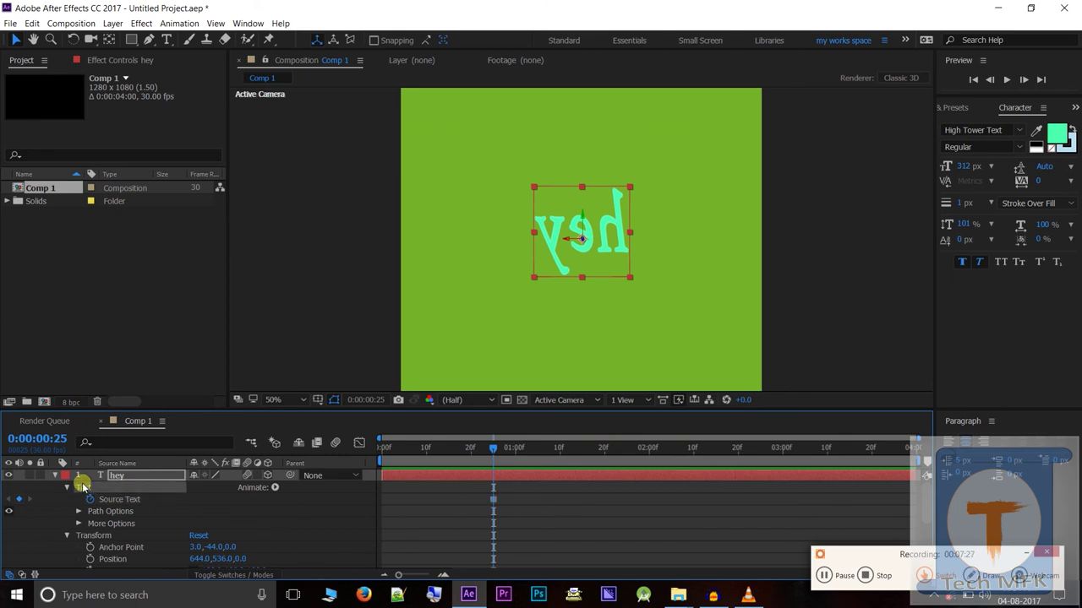
click(82, 478)
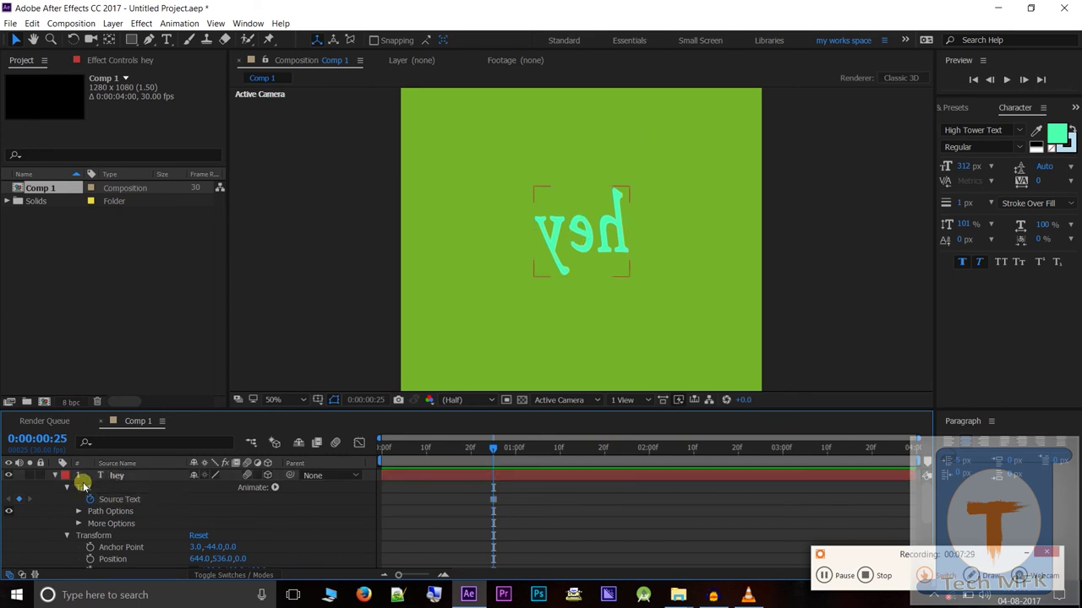
click(83, 477)
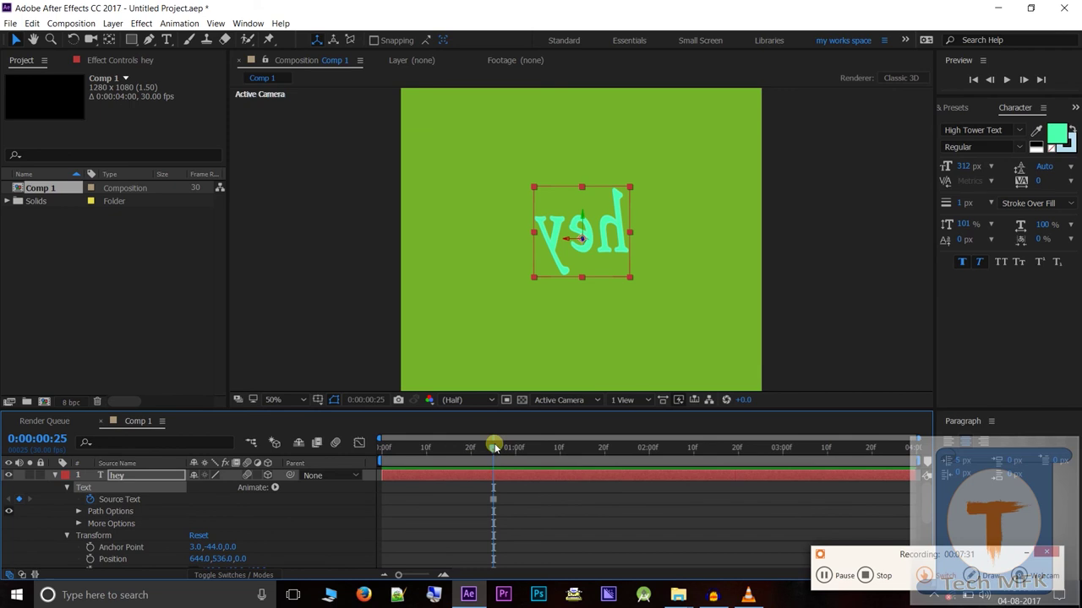
drag(494, 448, 508, 450)
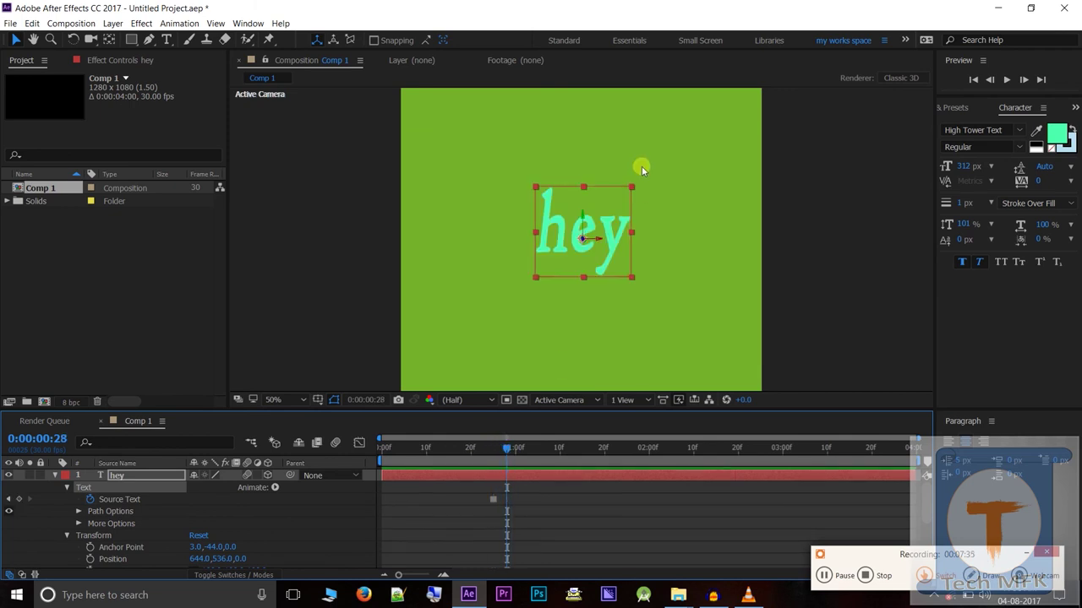
Step: Replace 'hey' with 'friends' in the viewer at 0:00:00:28
double_click(554, 247)
click(564, 251)
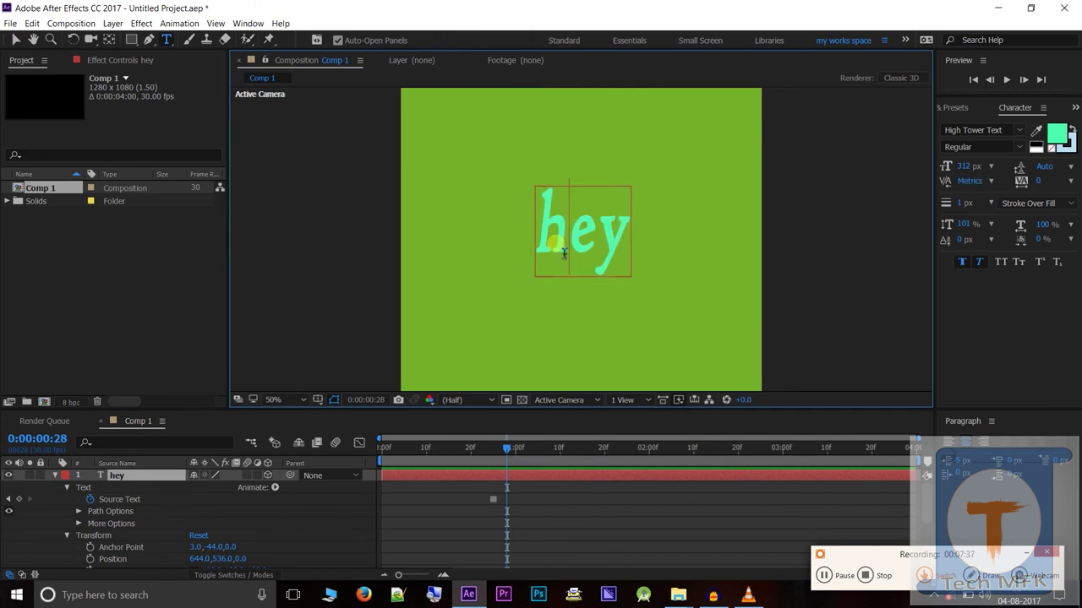
click(637, 257)
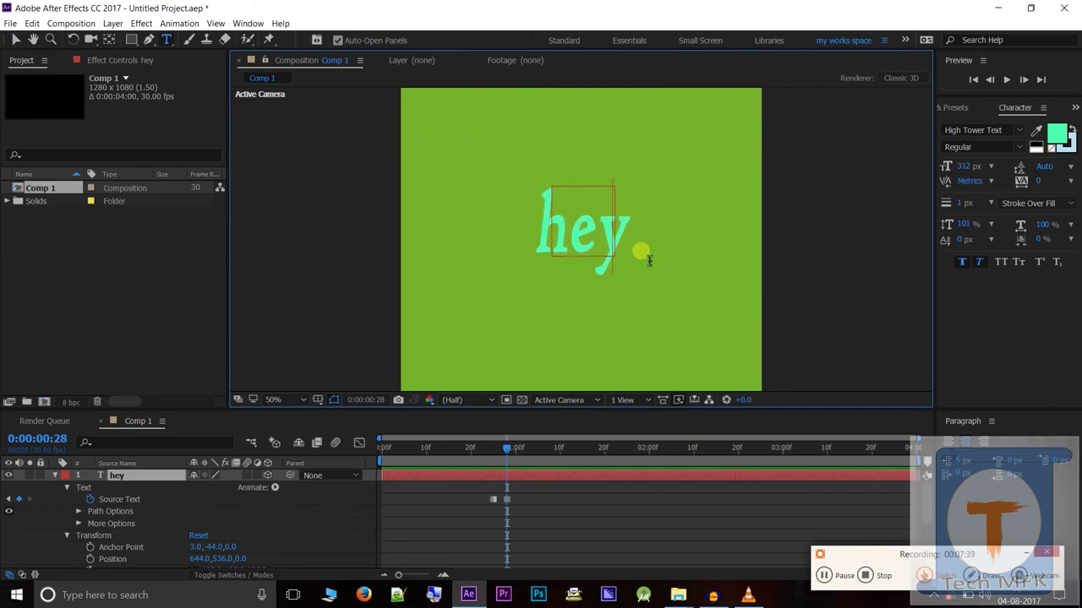
key(BackSpace)
key(BackSpace)
key(BackSpace)
text(f)
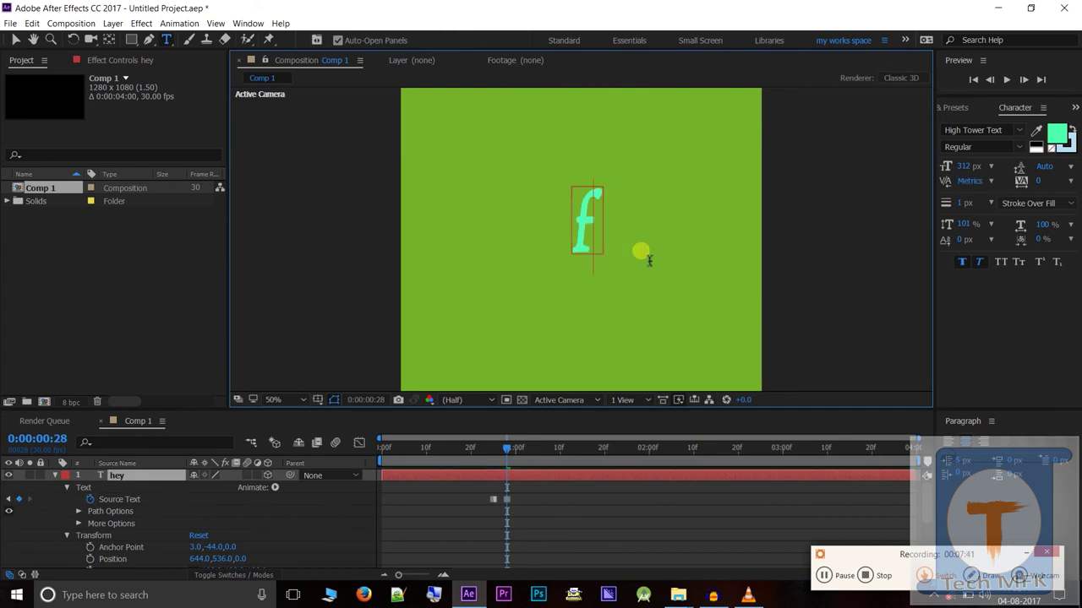
text(rie)
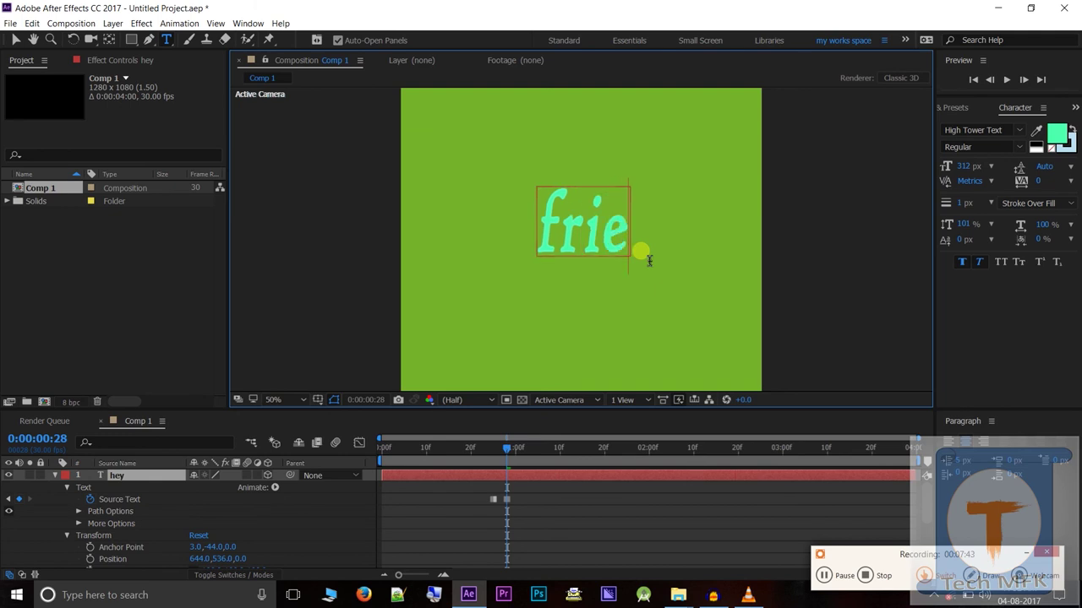
text(nds)
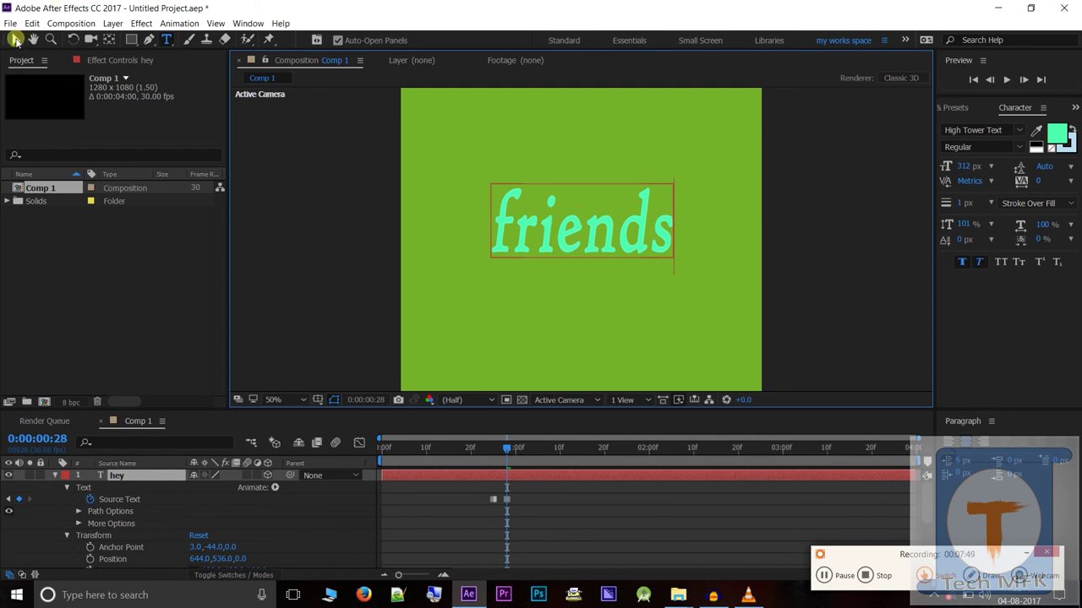
click(16, 40)
click(508, 504)
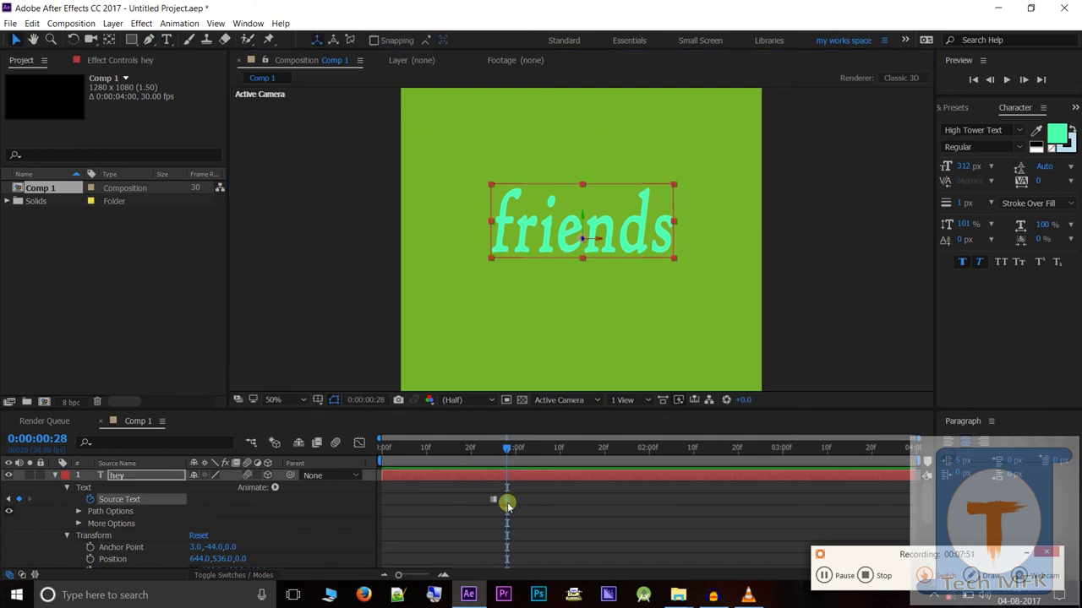
mouse_move(508, 503)
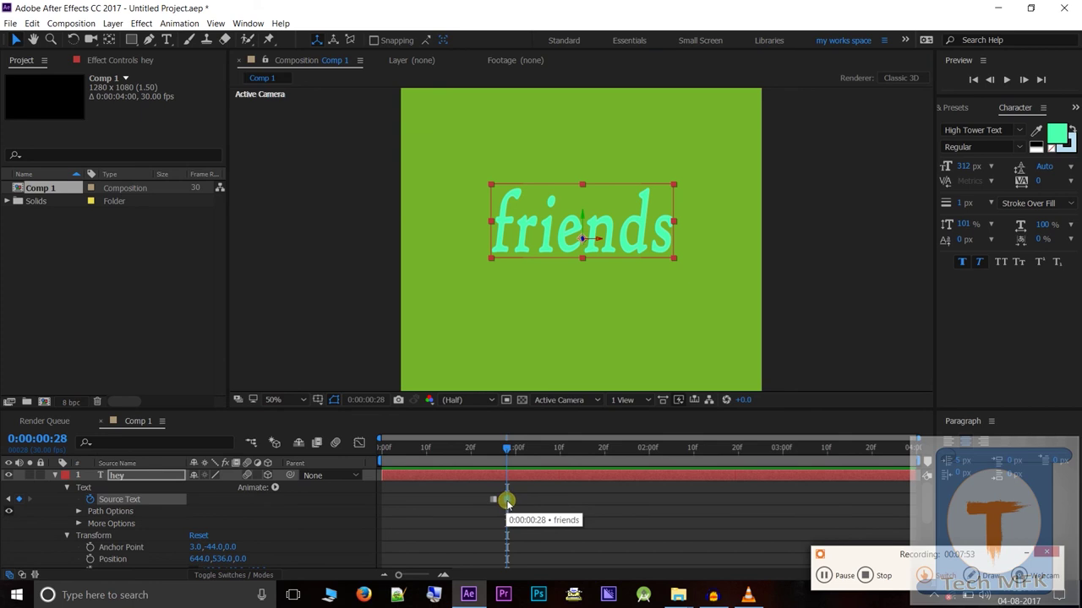
mouse_move(507, 450)
mouse_down()
mouse_move(377, 460)
mouse_move(445, 469)
mouse_up()
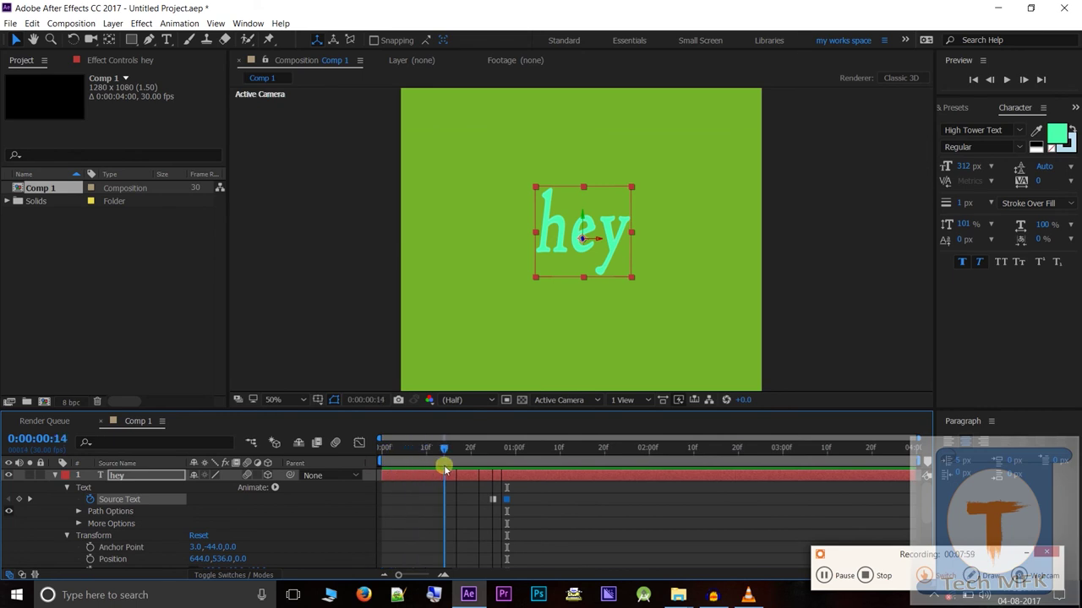
drag(446, 469, 526, 501)
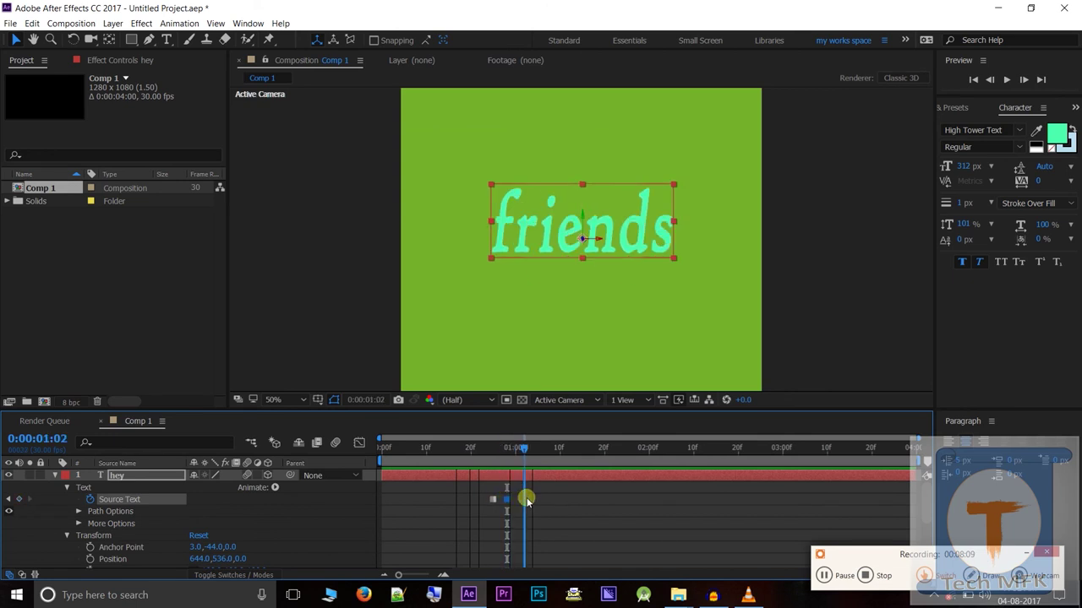